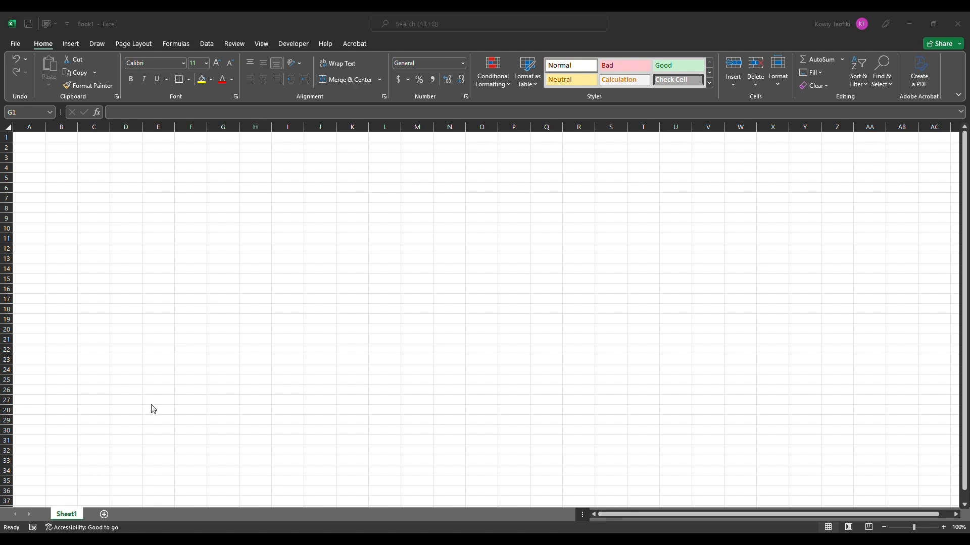
- Add a second worksheet to the workbook and return to Sheet1
left_click(104, 514)
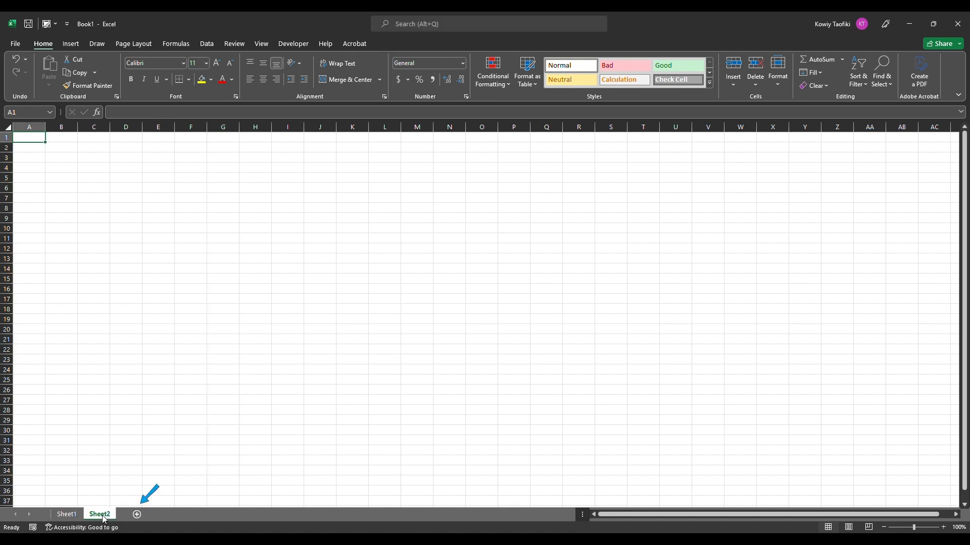
left_click(68, 519)
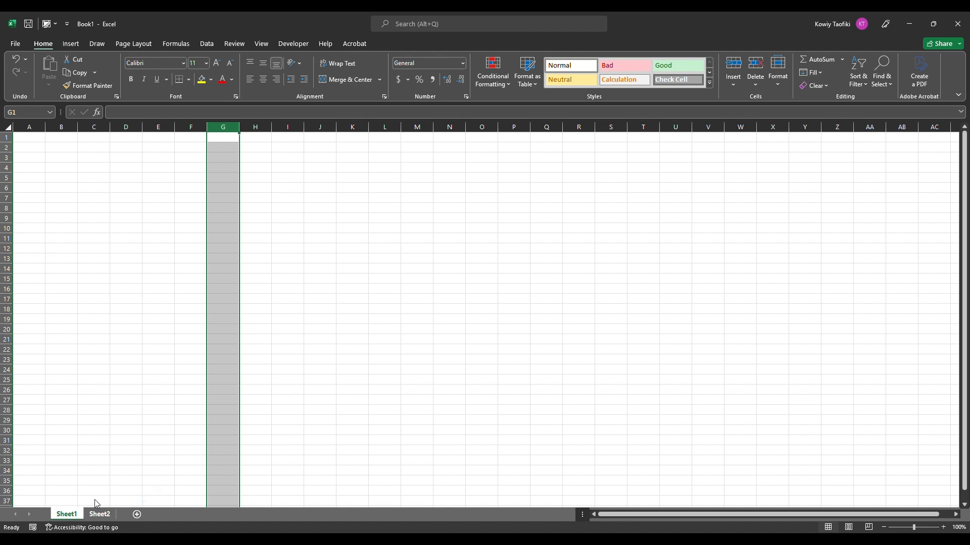
- Select column G, row 13 and several single cells, including F12 and H11, to examine how cell references are shown
left_click(224, 131)
left_click(4, 258)
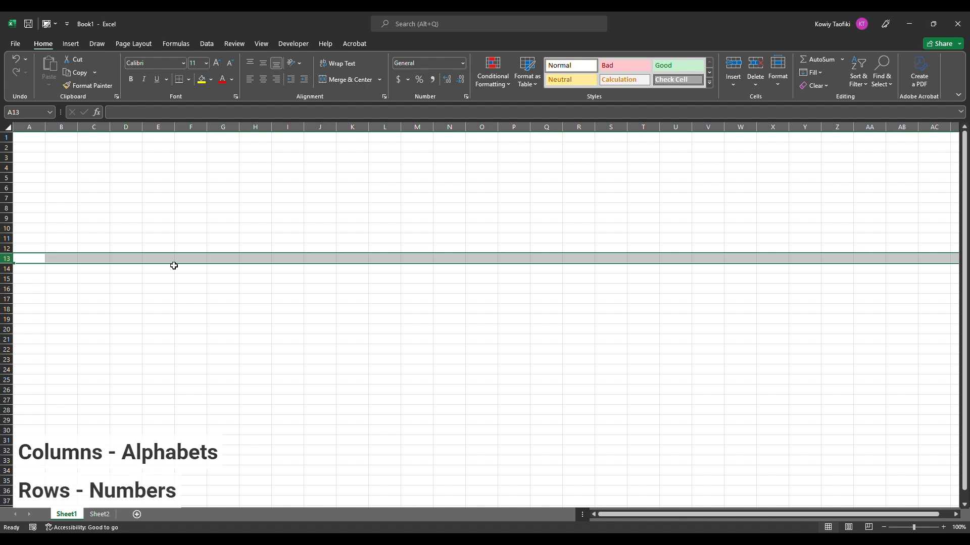
left_click(193, 248)
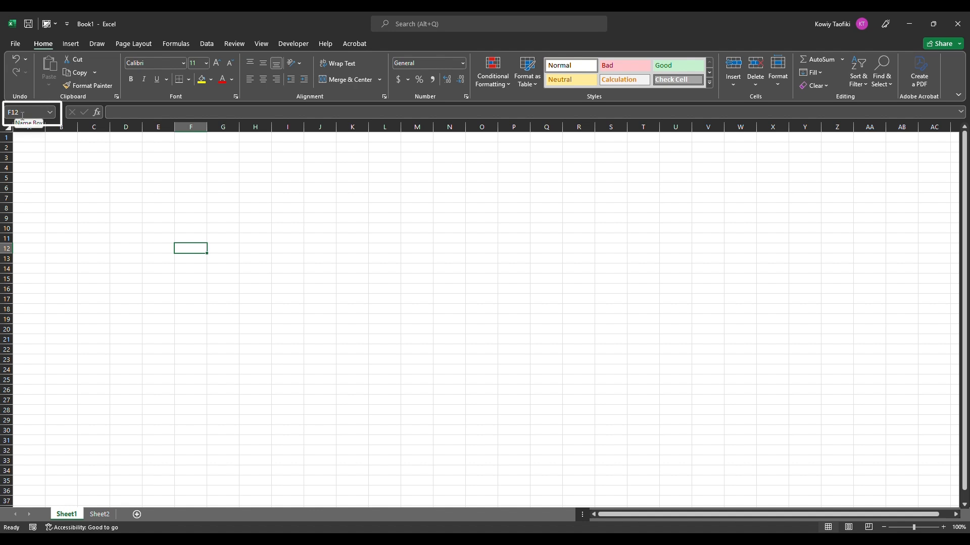
left_click(245, 240)
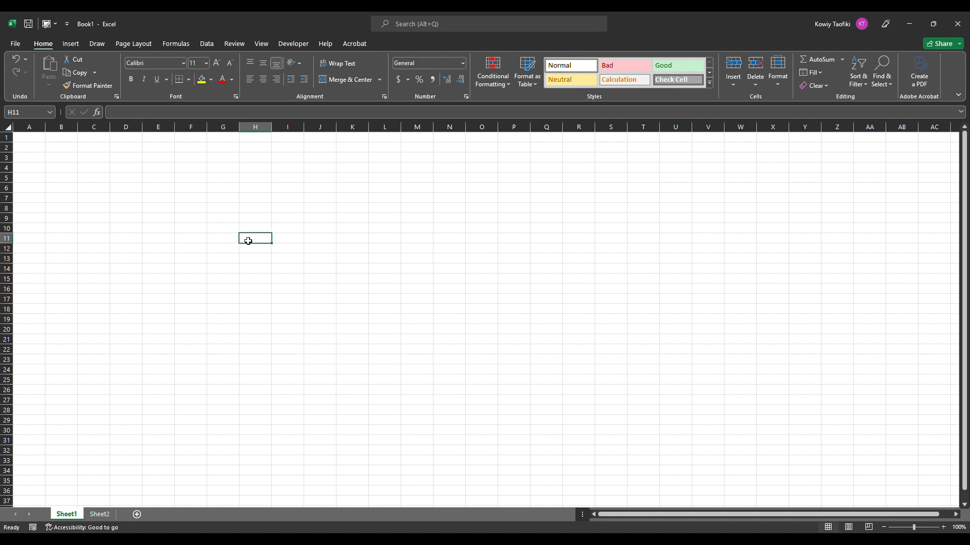
left_click(394, 239)
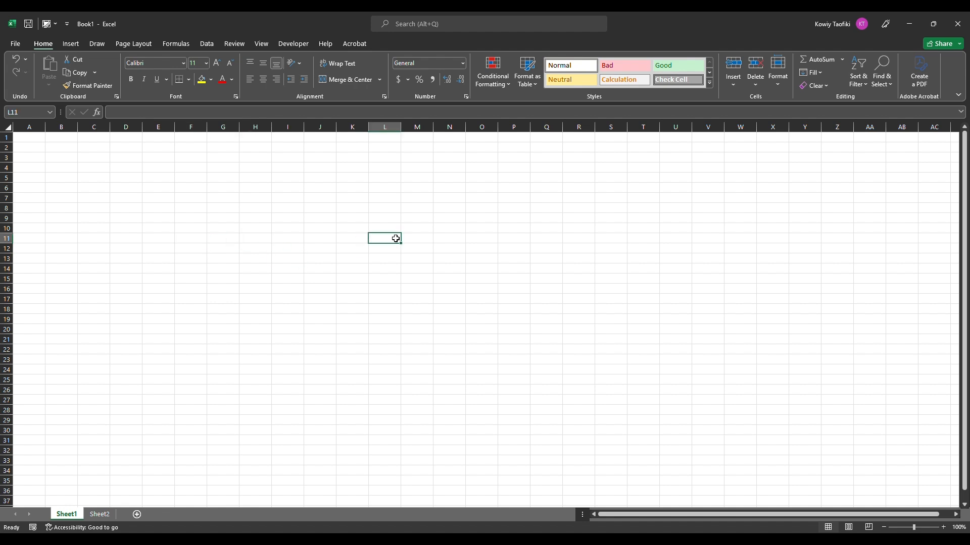
left_click(471, 276)
left_click(202, 227)
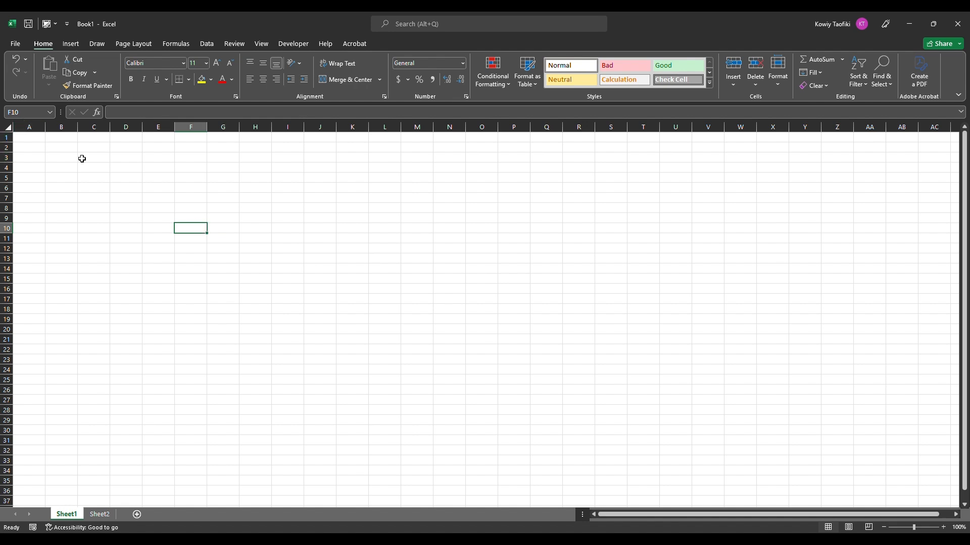
left_click(97, 176)
left_click(157, 218)
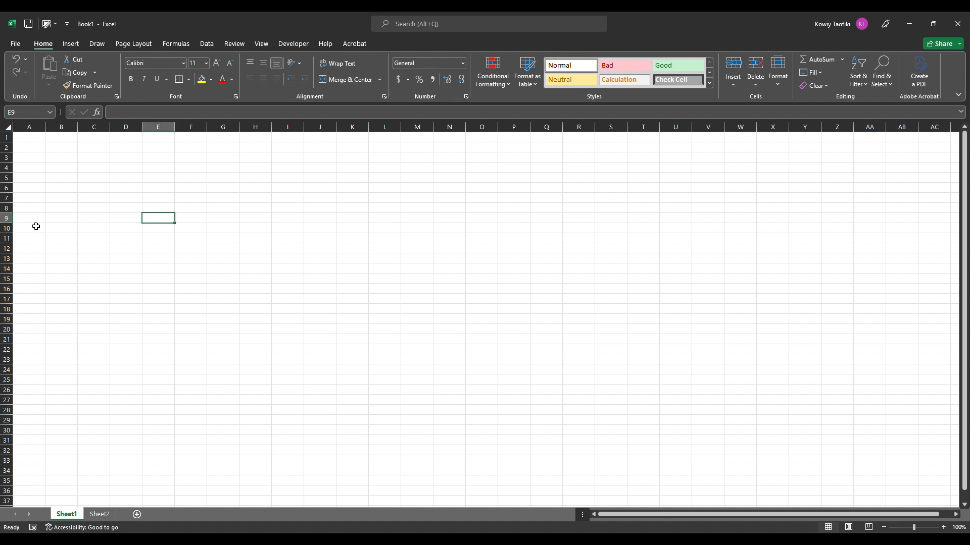
left_click(419, 191)
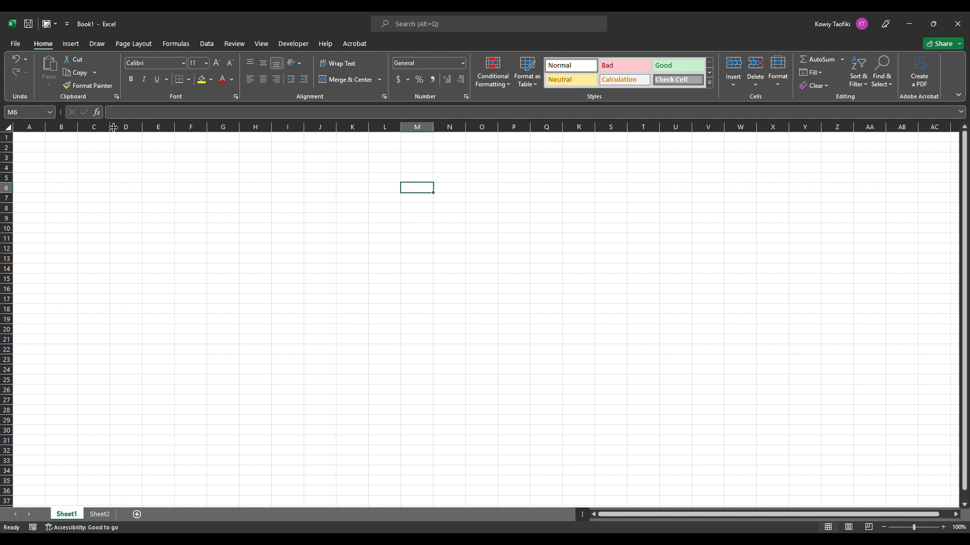
left_click(64, 46)
left_click(104, 43)
left_click(44, 45)
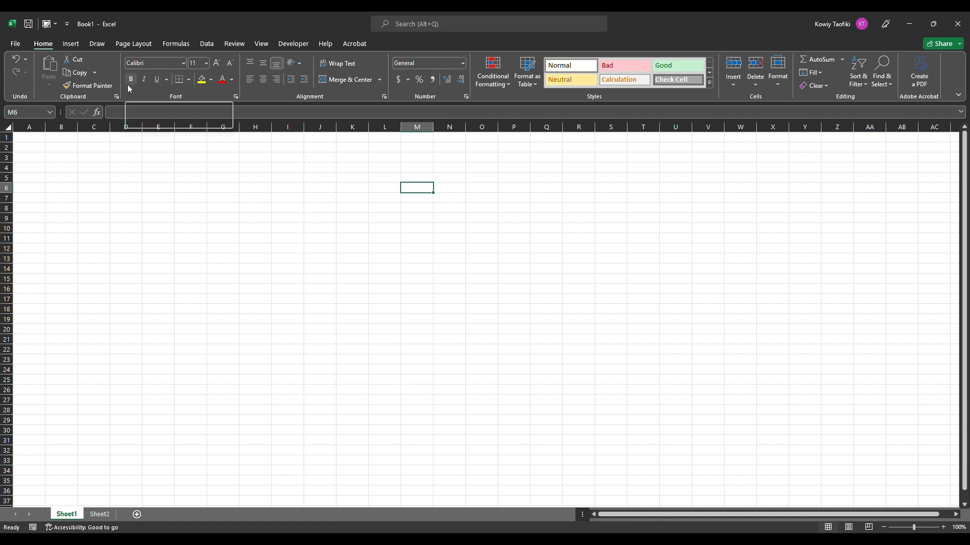
left_click(130, 80)
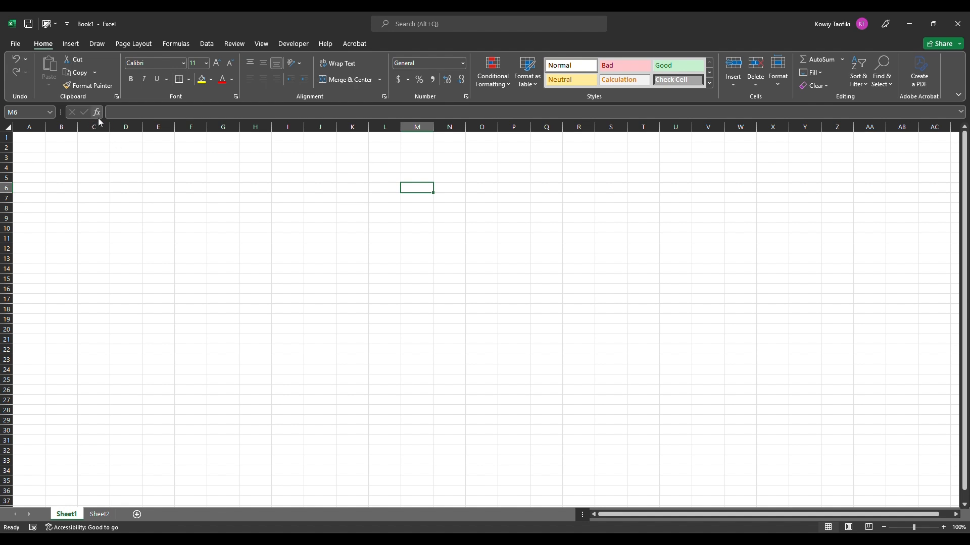
- Enter the text "Excel Interface" in cell I9
left_click(277, 217)
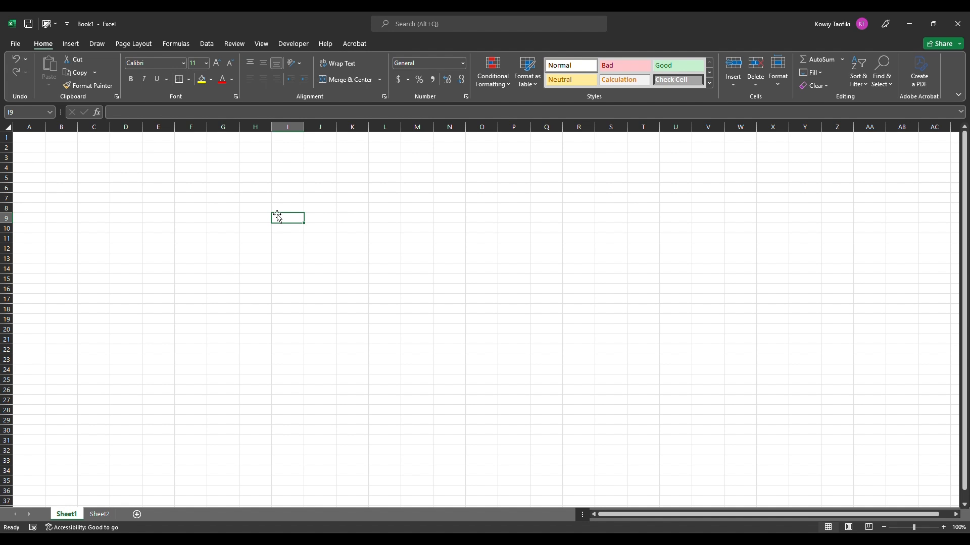
type("Excel Interface")
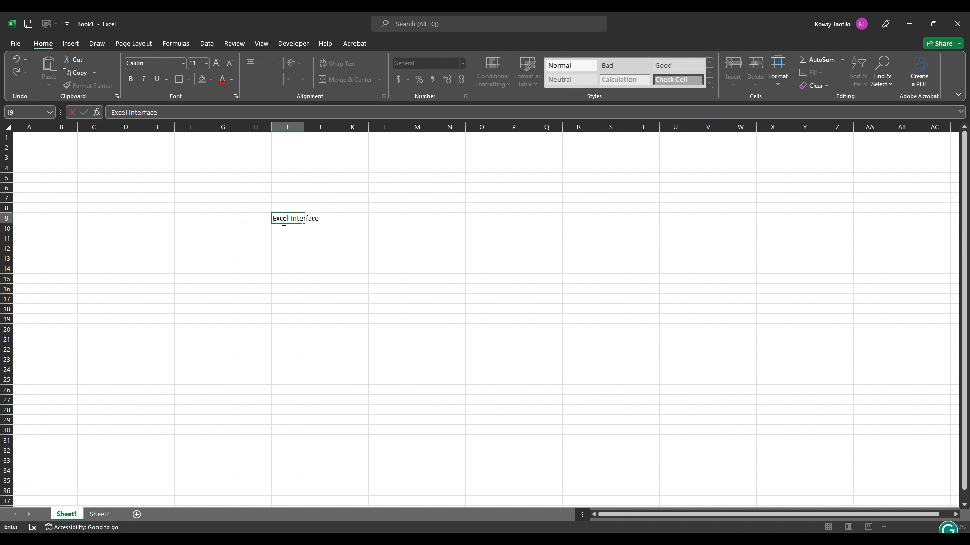
key("Return")
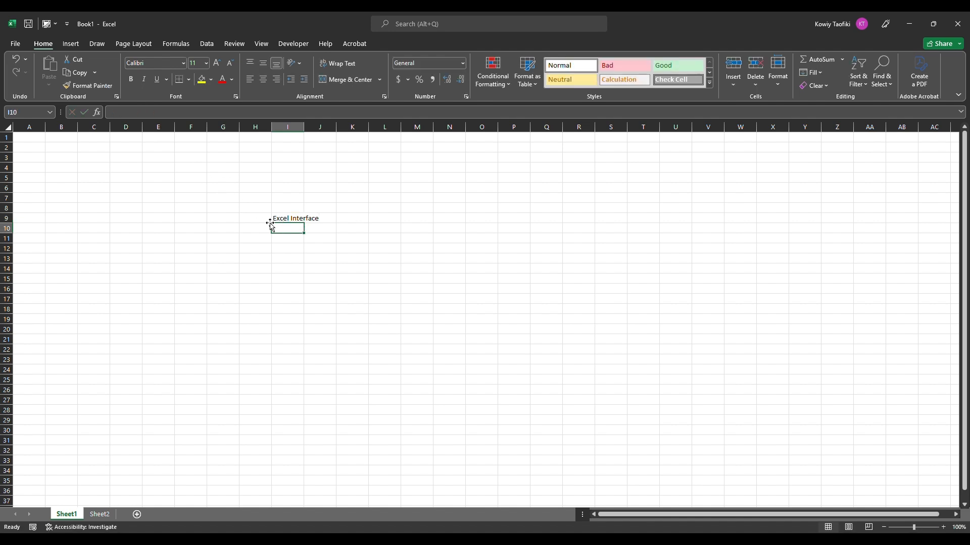
- Enter the formula =2+2 in cell I10, below the Excel Interface text
left_click(282, 216)
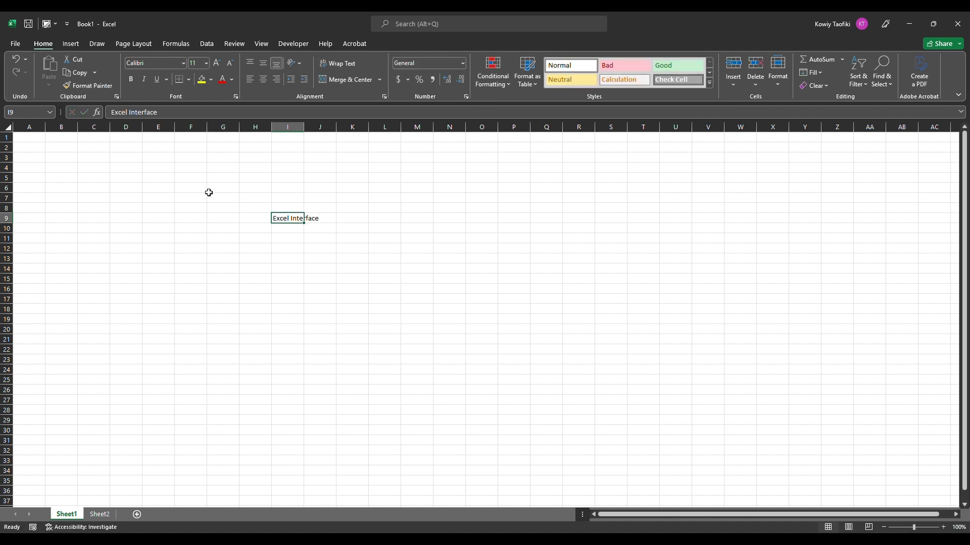
left_click(280, 228)
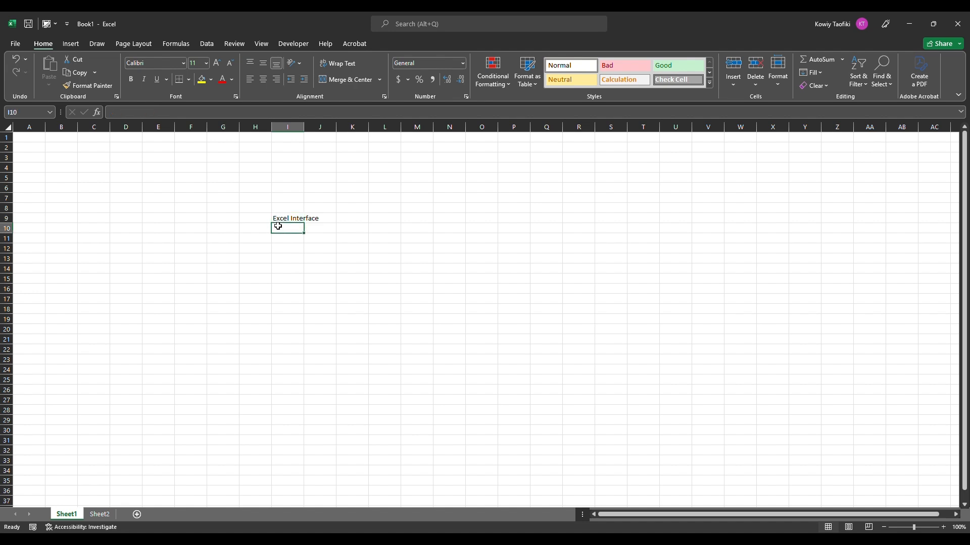
left_click(281, 217)
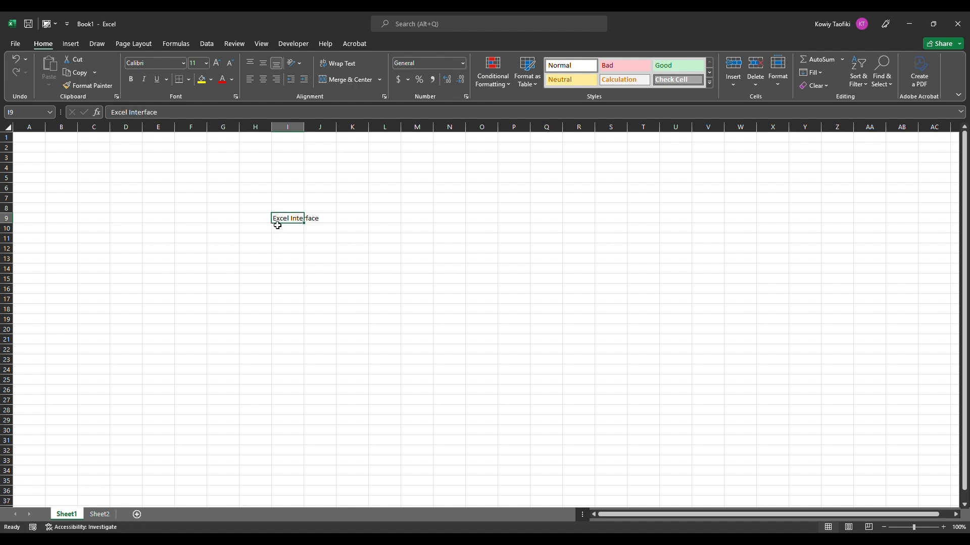
left_click(283, 228)
type("=")
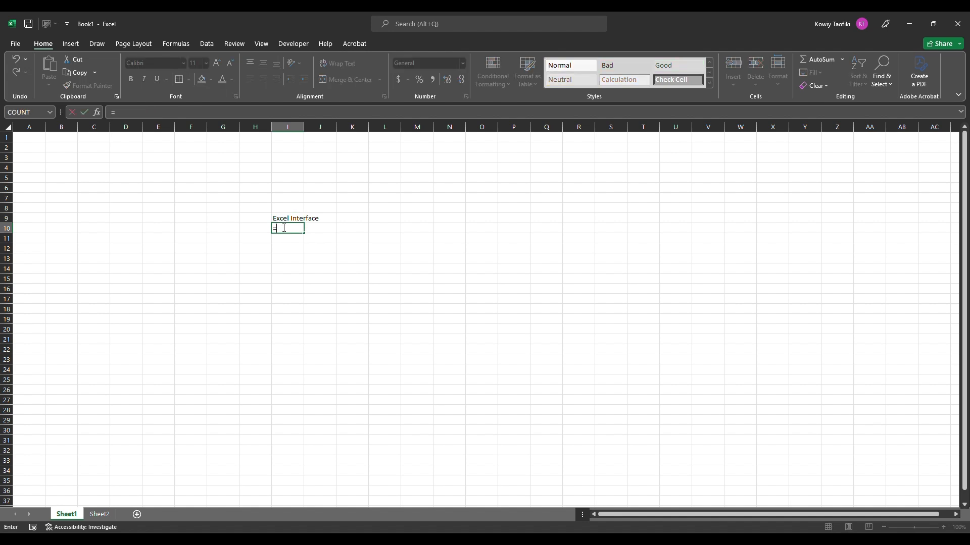
type("2+2")
key("Return")
- Enter the formula =2+2 in cell K8 using the formula bar
left_click(360, 216)
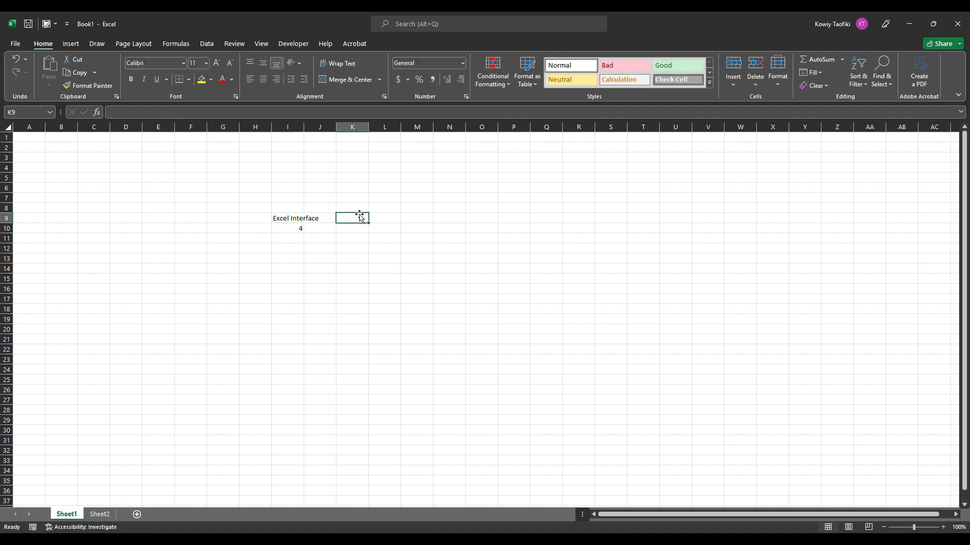
left_click(353, 207)
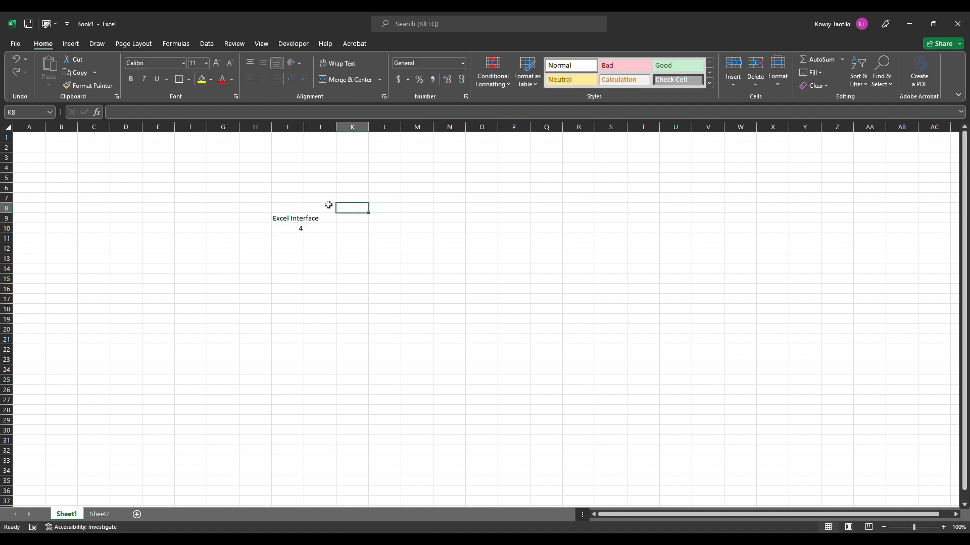
left_click(122, 111)
type("=")
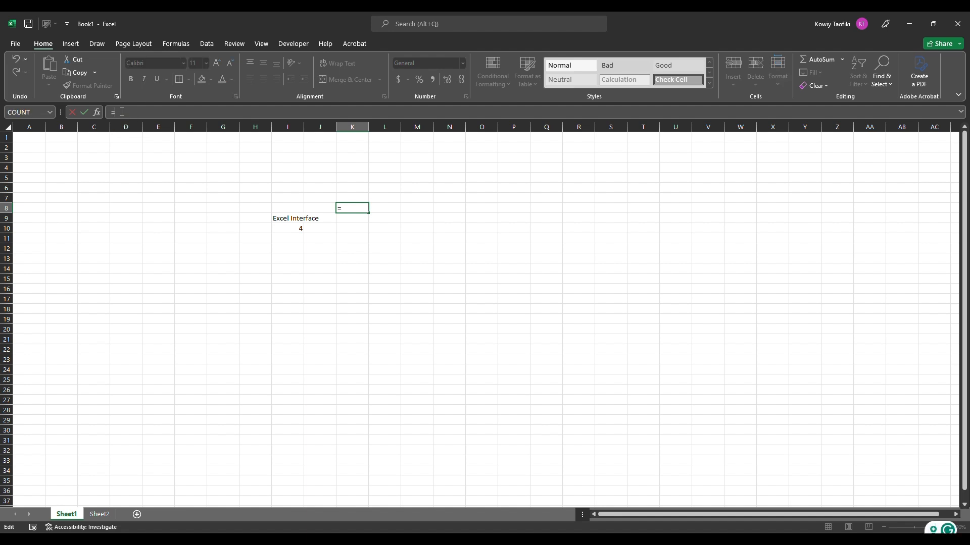
type("2+2")
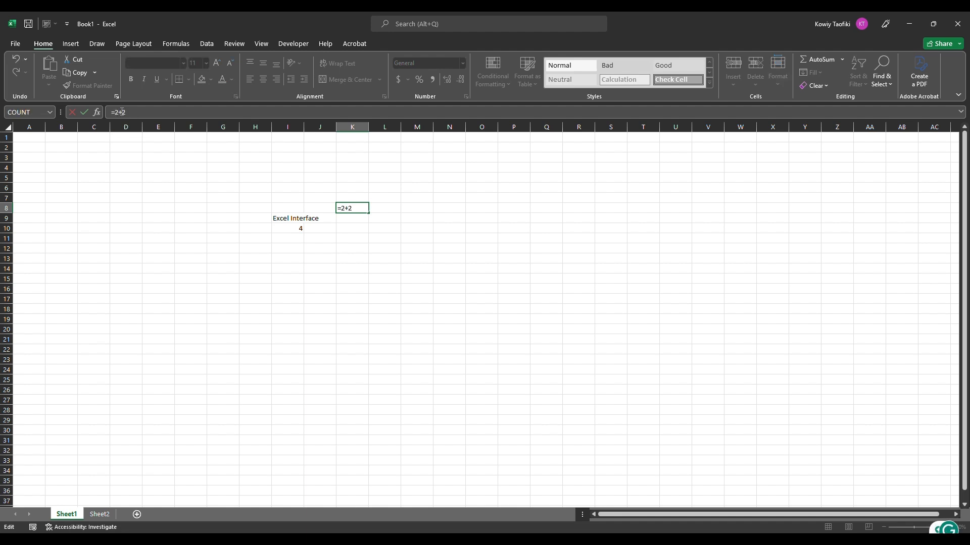
key("Return")
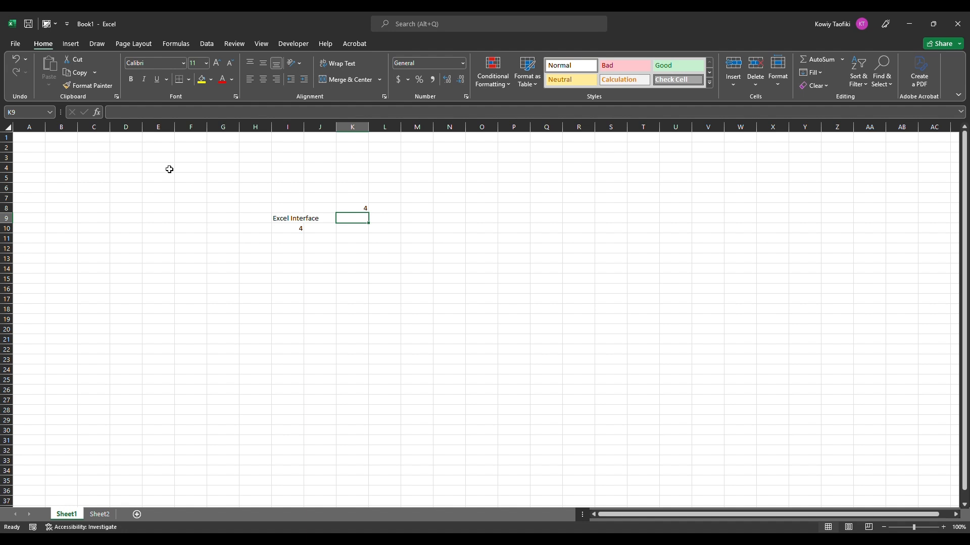
- Clear the contents of the cell range around the sample text and both formulas on Sheet1
left_click_drag(289, 209, 385, 249)
key("Delete")
left_click(201, 180)
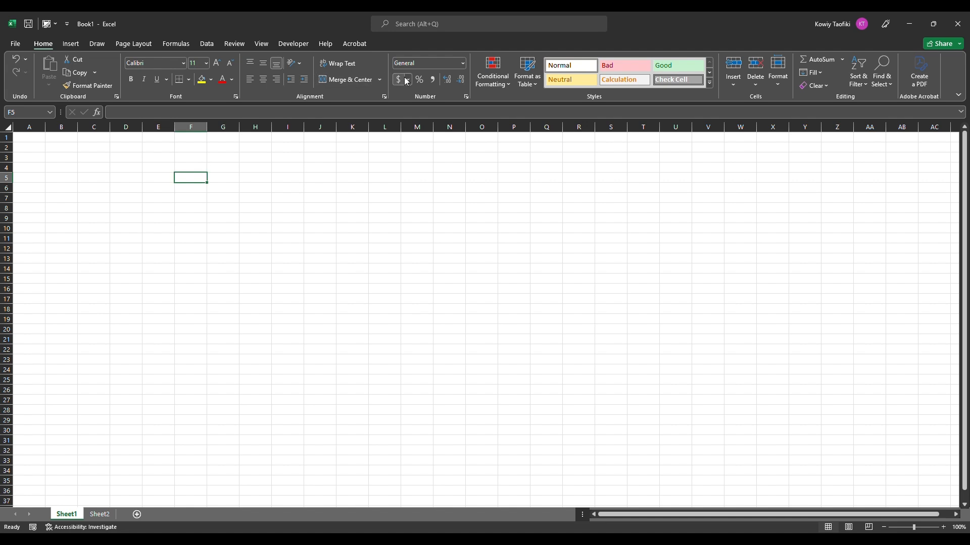
key("alt+Tab")
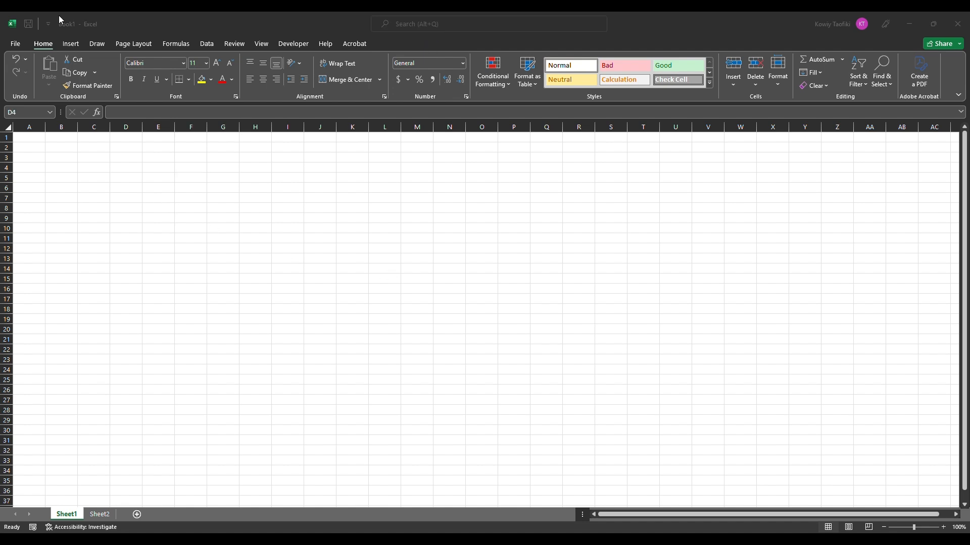
left_click(48, 23)
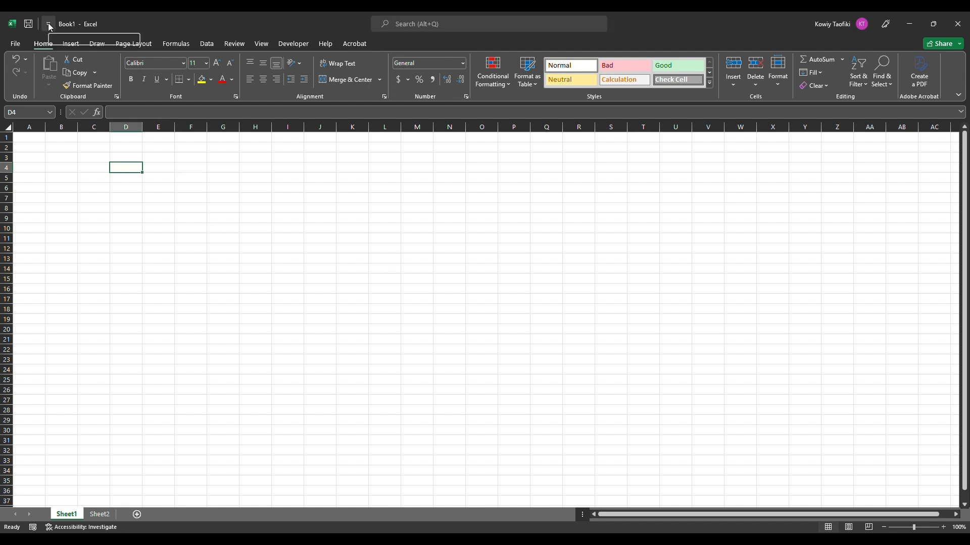
left_click(49, 25)
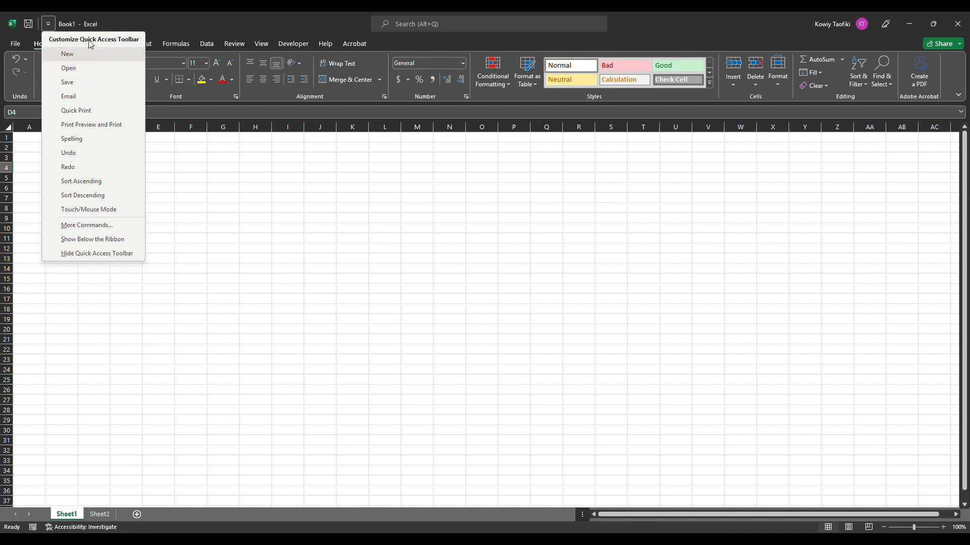
left_click(152, 164)
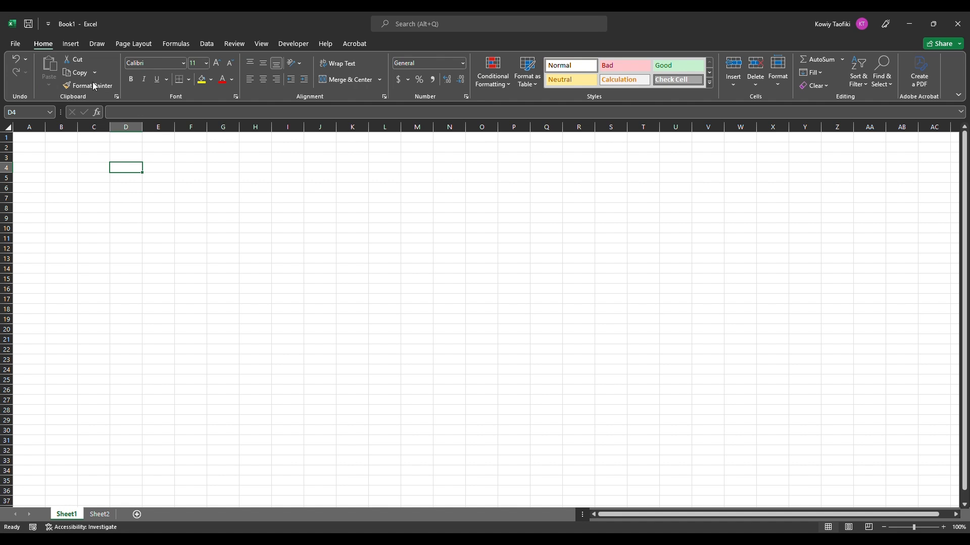
- Save the workbook to the Desktop folder under the file name "Excel Interface Class"
key("ctrl+s")
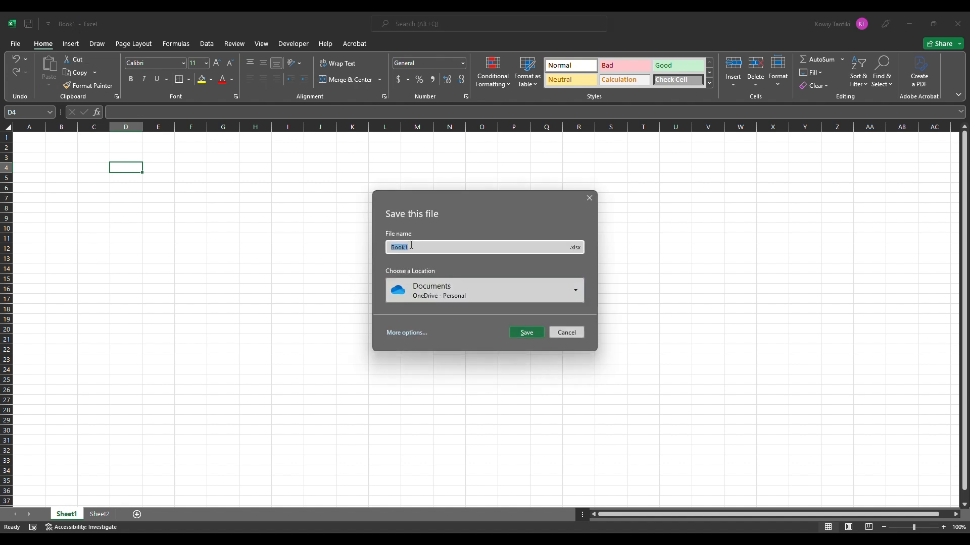
type("Excel Interface Class")
left_click(549, 299)
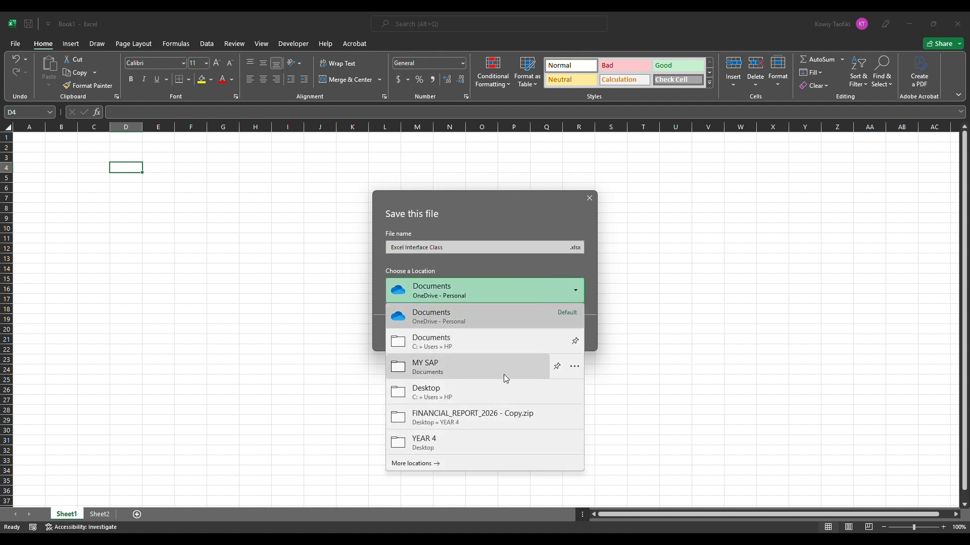
left_click(500, 393)
left_click(528, 331)
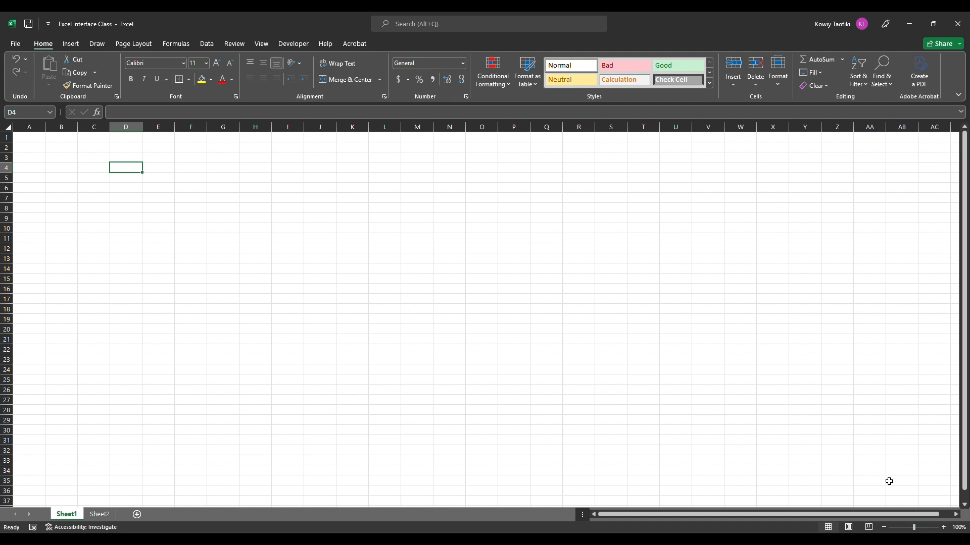
- Zoom the worksheet in to 235%, and reduce the zoom to 160%
left_click(943, 527)
left_click(943, 528)
left_click(943, 527)
left_click(943, 528)
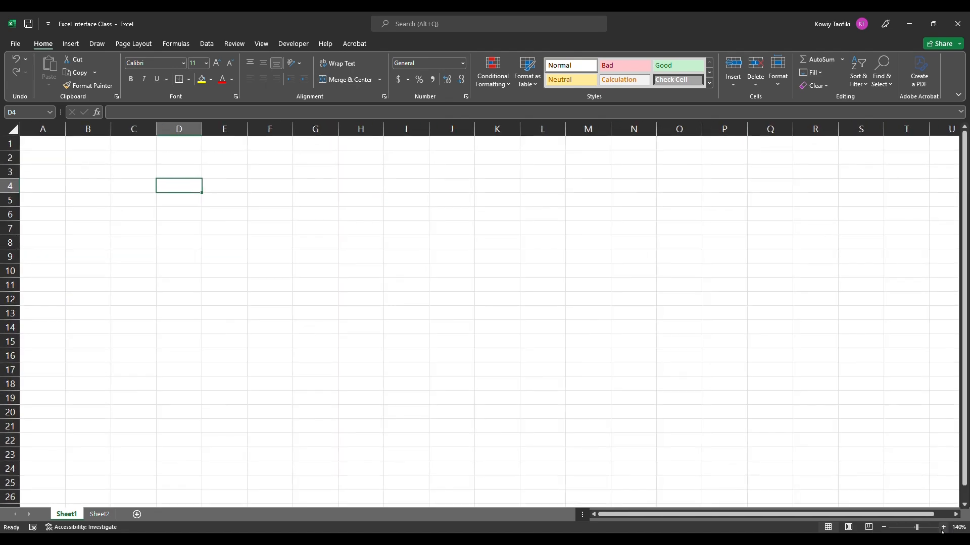
left_click(943, 528)
left_click(943, 527)
left_click(943, 528)
left_click(943, 528)
left_click(943, 528)
left_click(943, 528)
left_click(943, 528)
left_click(943, 528)
left_click(943, 528)
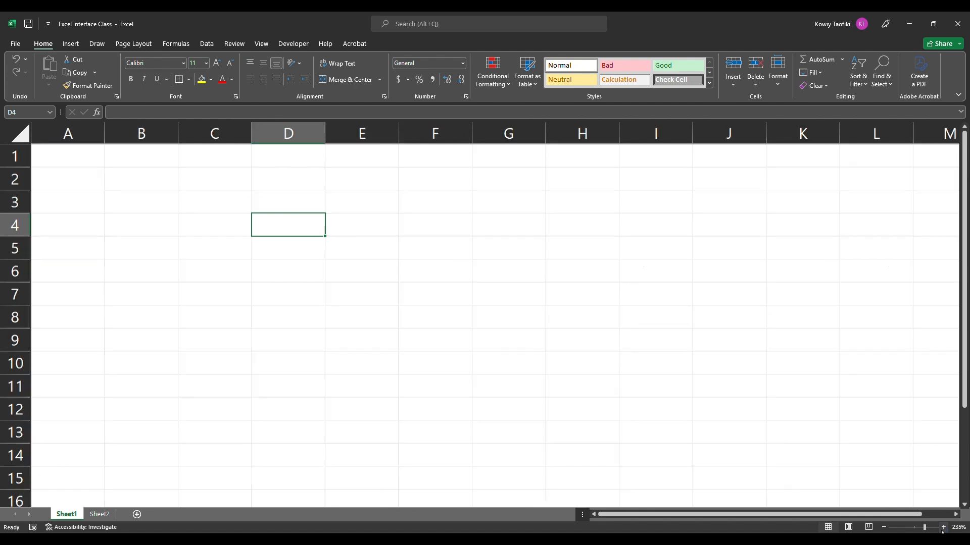
left_click(943, 527)
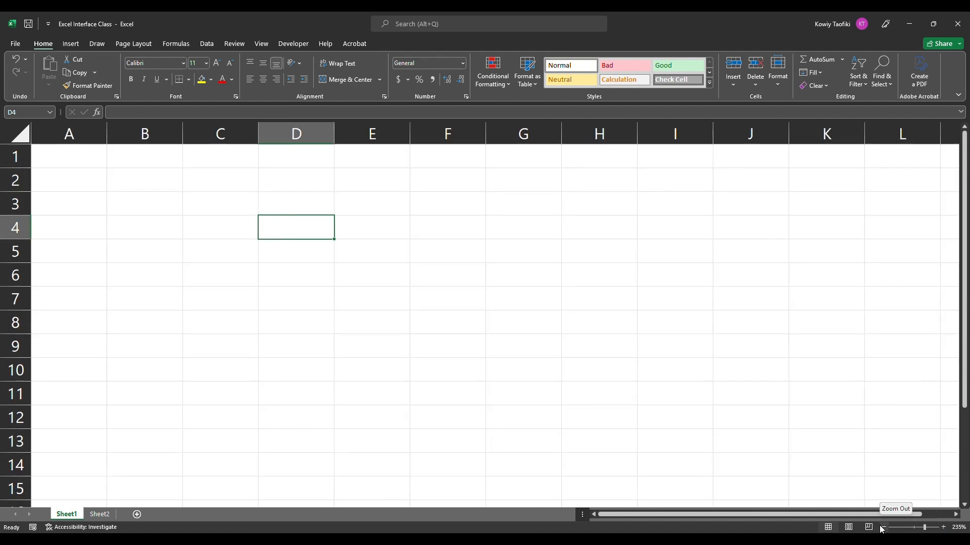
left_click_drag(924, 529, 918, 528)
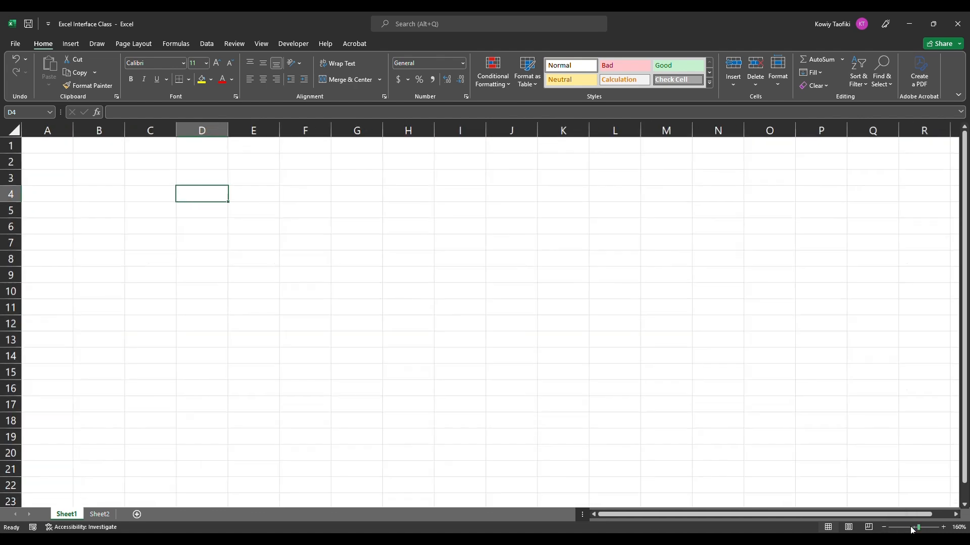
- Enter the text "Excel Interface" in cell D6 of Sheet1
left_click(253, 247)
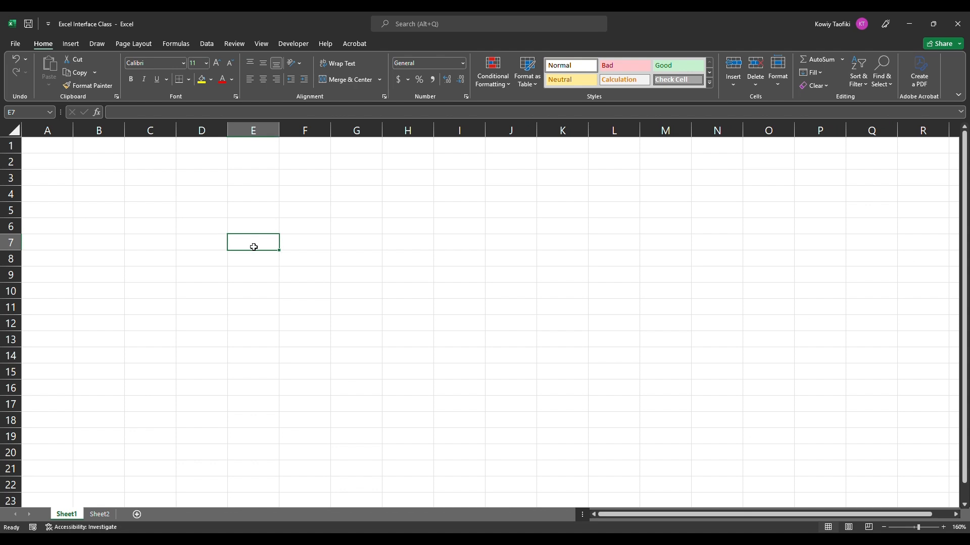
left_click(188, 232)
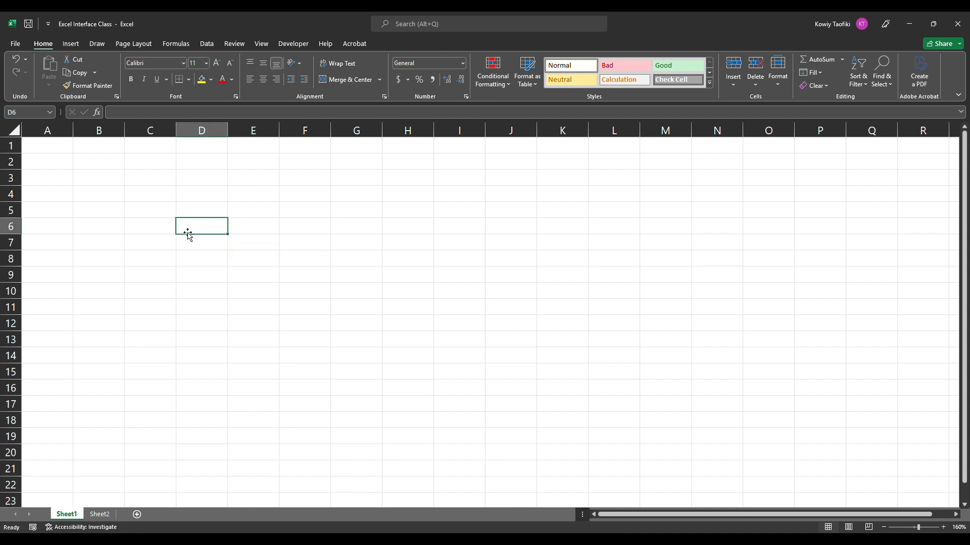
type("Excel Int")
key("BackSpace")
type("terf")
type("c")
key("BackSpace")
type("ace")
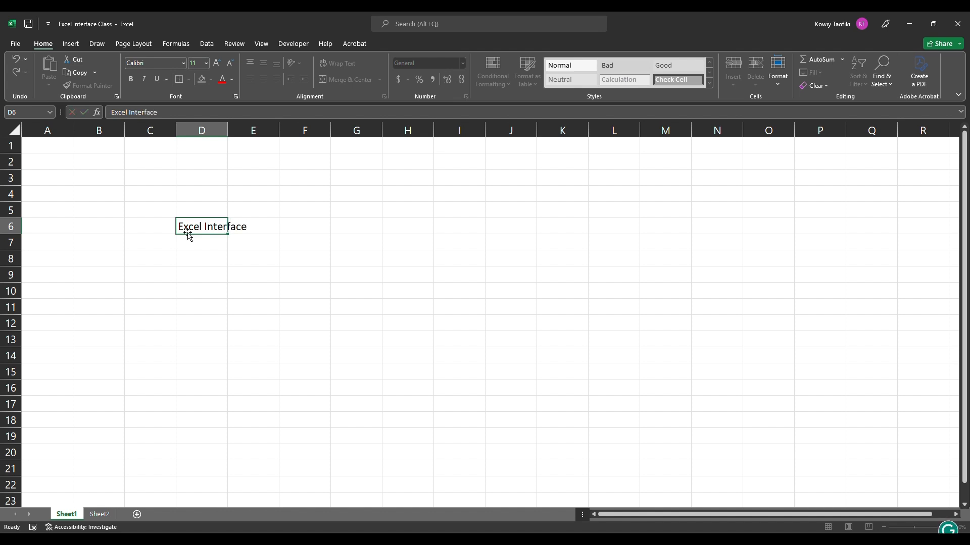
key("Return")
- Make the text in cell D6 bold, italic and underlined
left_click(197, 226)
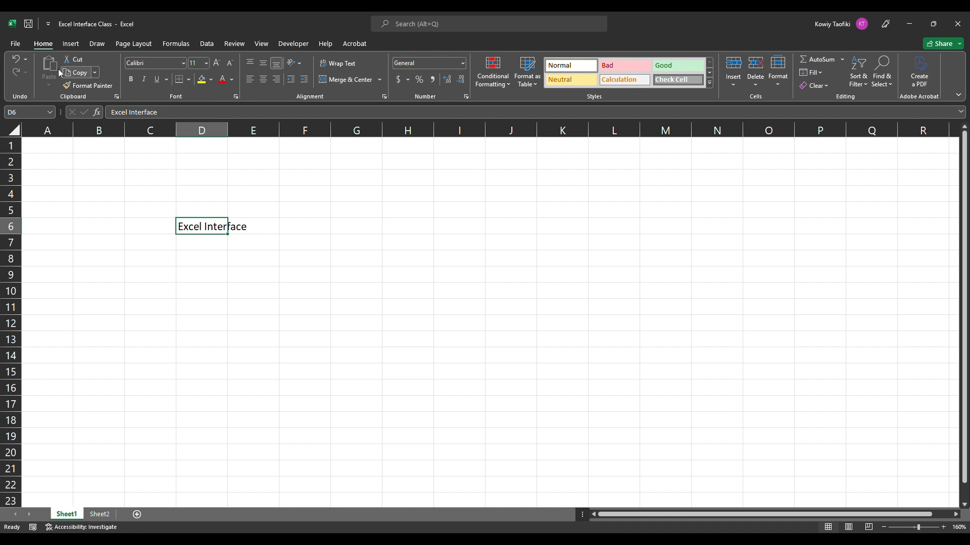
left_click(132, 79)
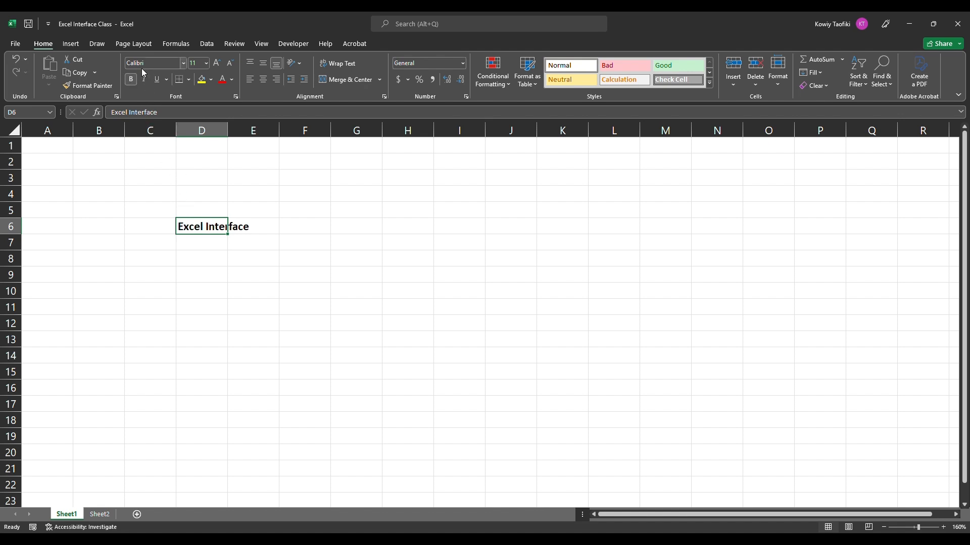
left_click(144, 81)
left_click(155, 80)
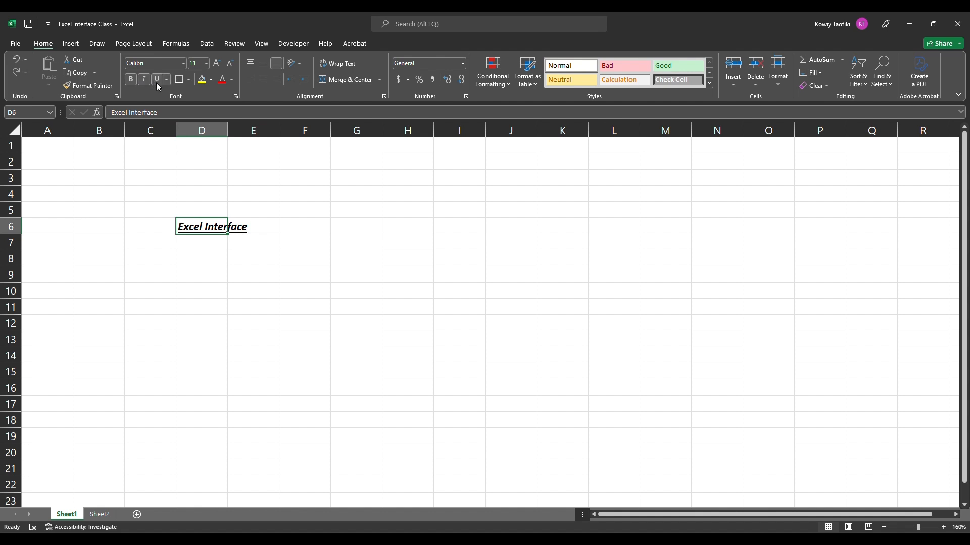
- Look through the available fonts, and set the font size of cell D6 to 18
left_click(183, 63)
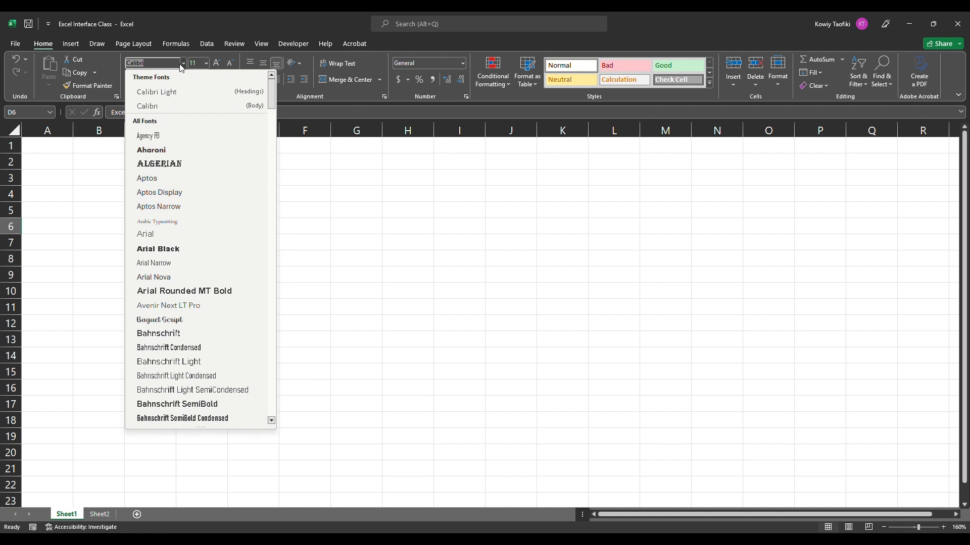
left_click(207, 62)
left_click(207, 62)
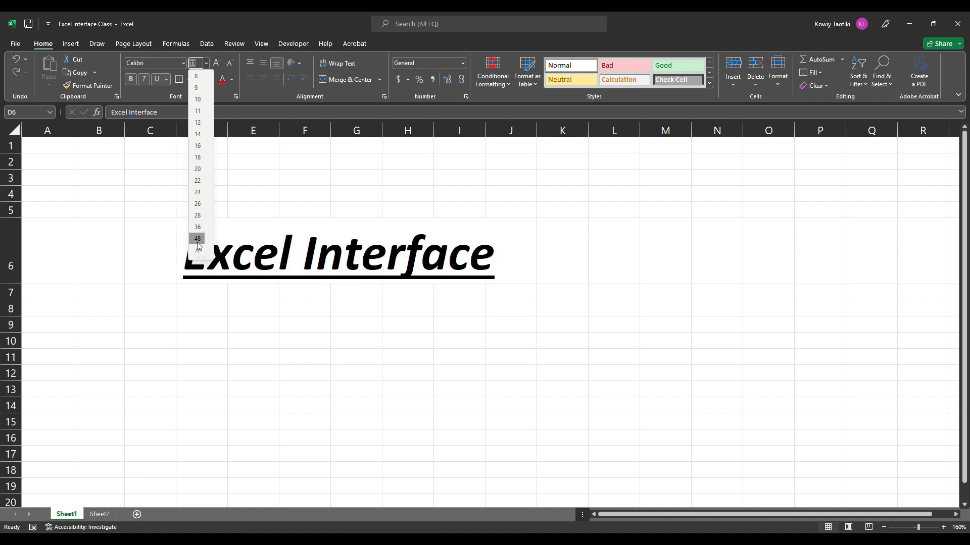
left_click(197, 157)
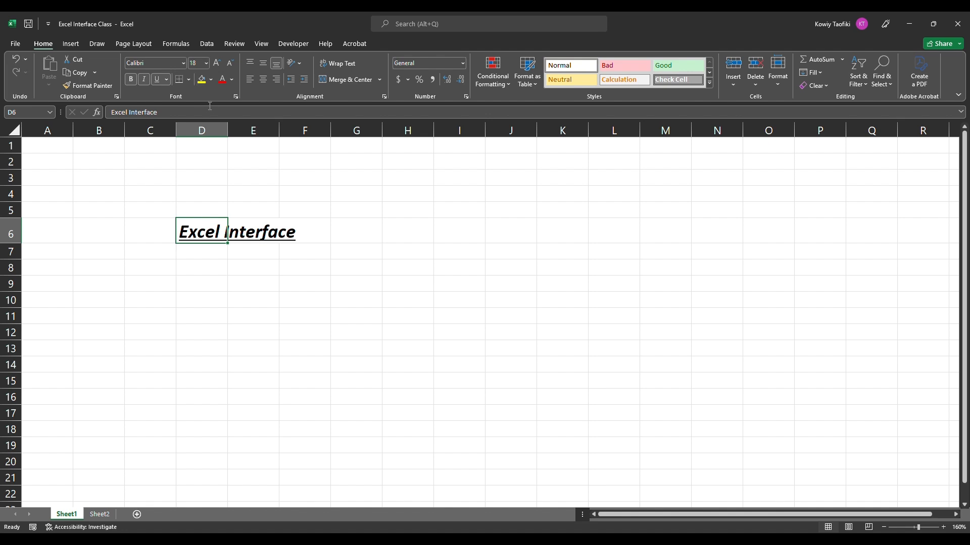
- Fill cell D6 with yellow, and replace that fill with a grey theme colour
left_click(201, 80)
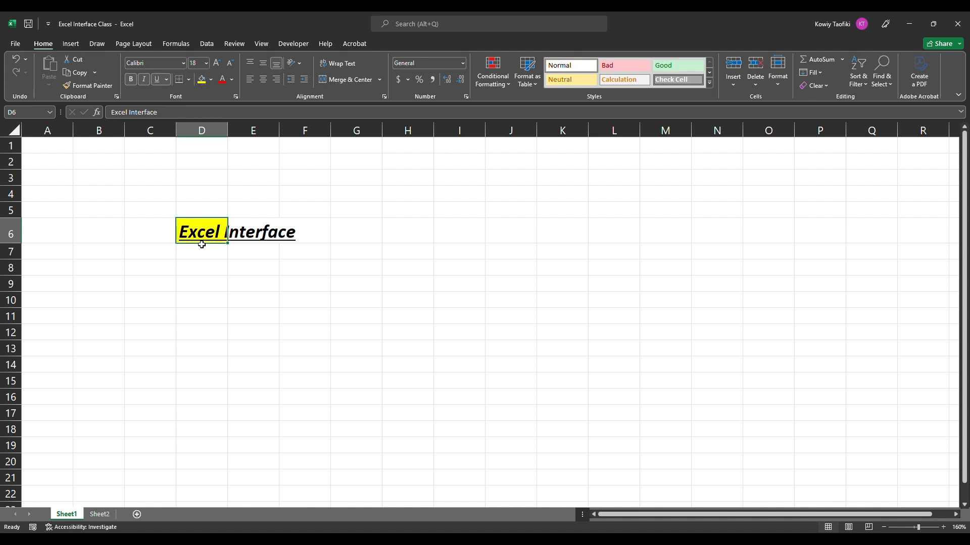
left_click(211, 81)
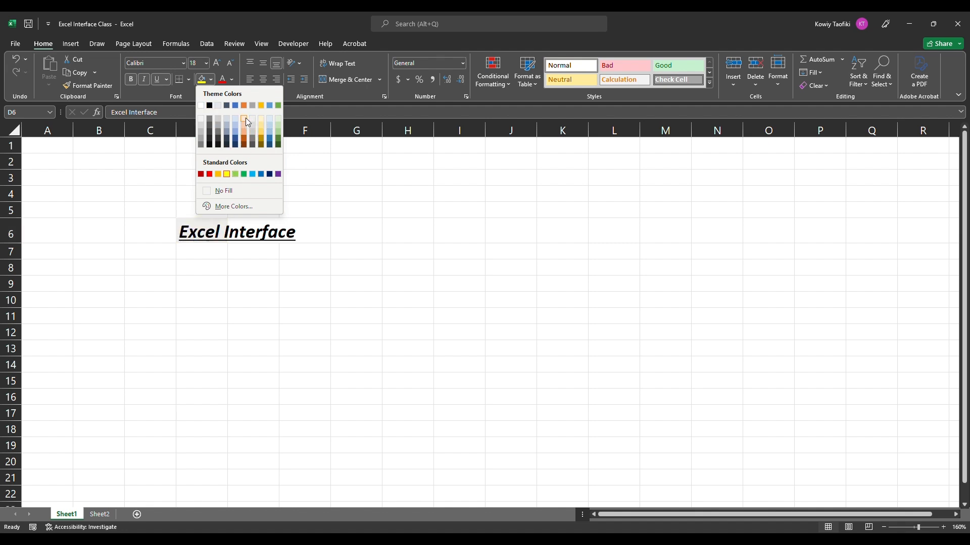
left_click(201, 139)
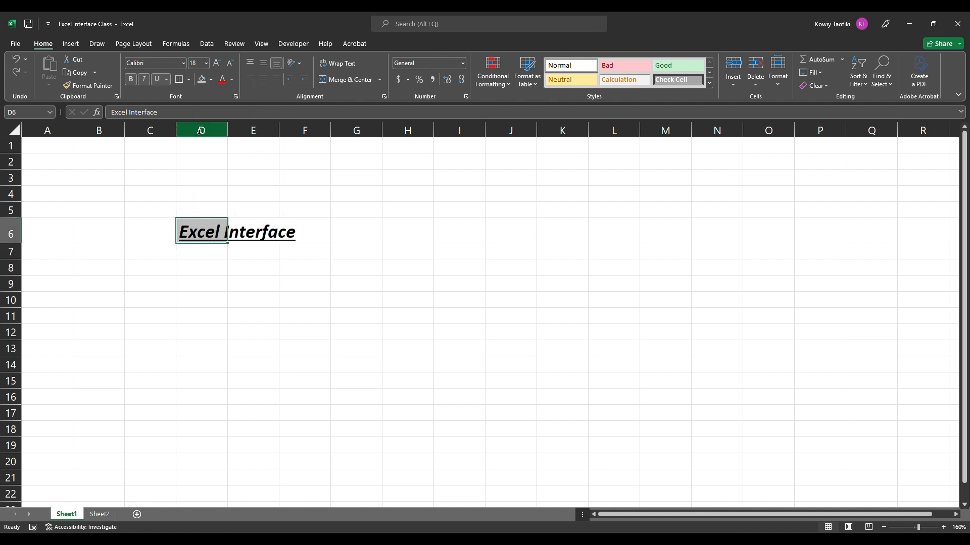
- Colour the text in cell D6 red, and change it to a dark grey theme colour
left_click(232, 79)
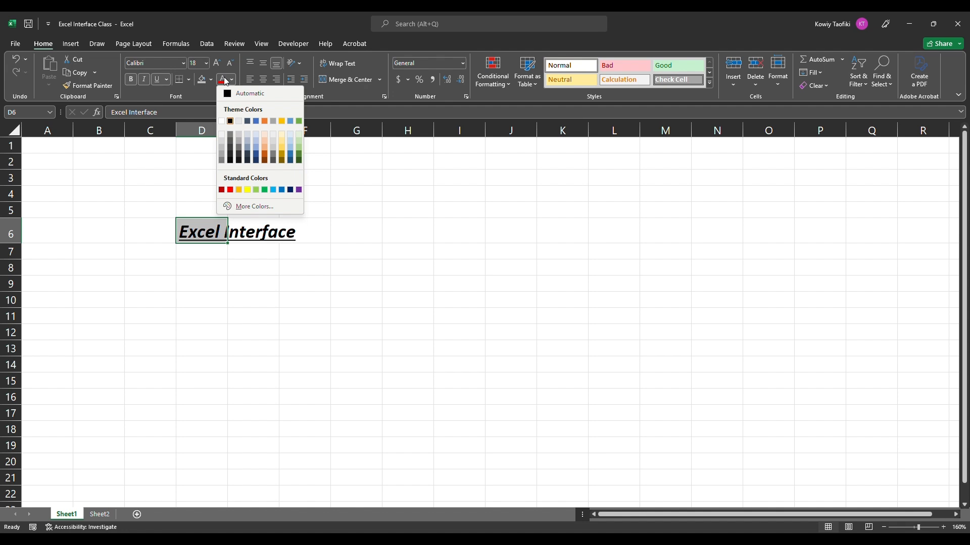
left_click(225, 81)
left_click(225, 81)
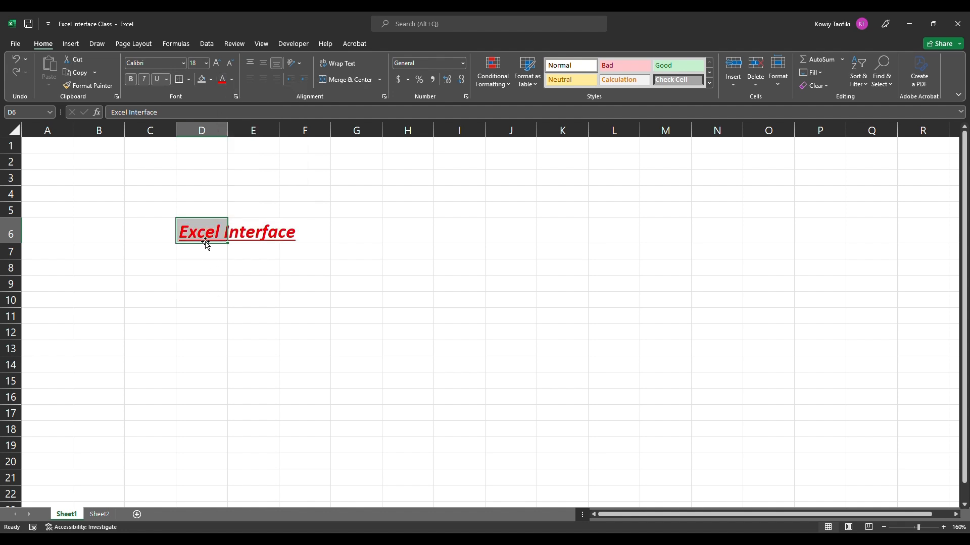
left_click(233, 81)
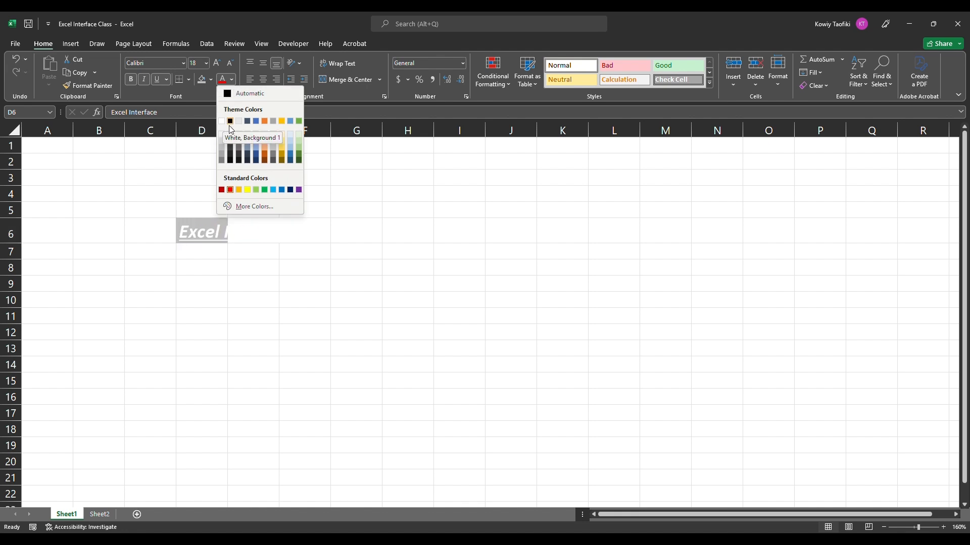
left_click(236, 159)
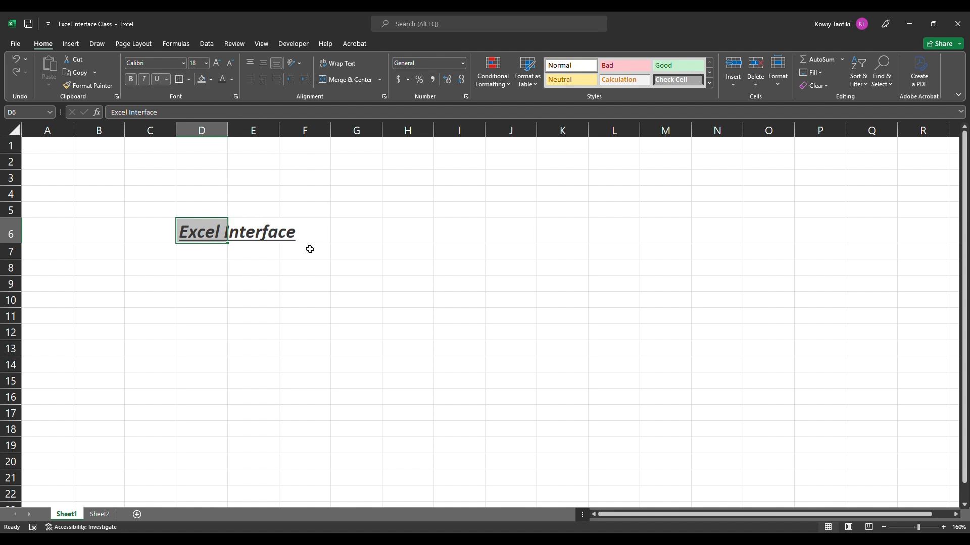
- Compare columns D and E and cells D6 and E6 to check which cell holds the overflowing text
left_click(266, 282)
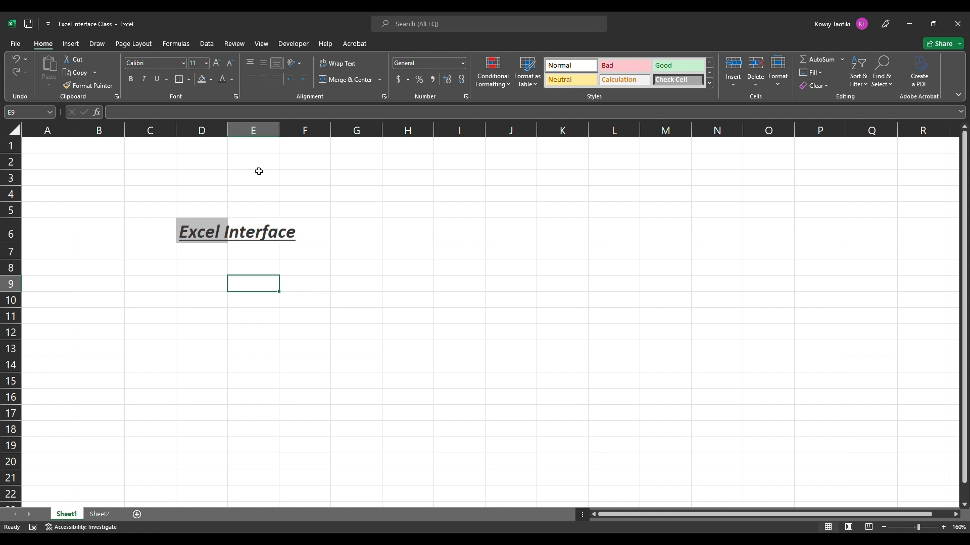
left_click(257, 130)
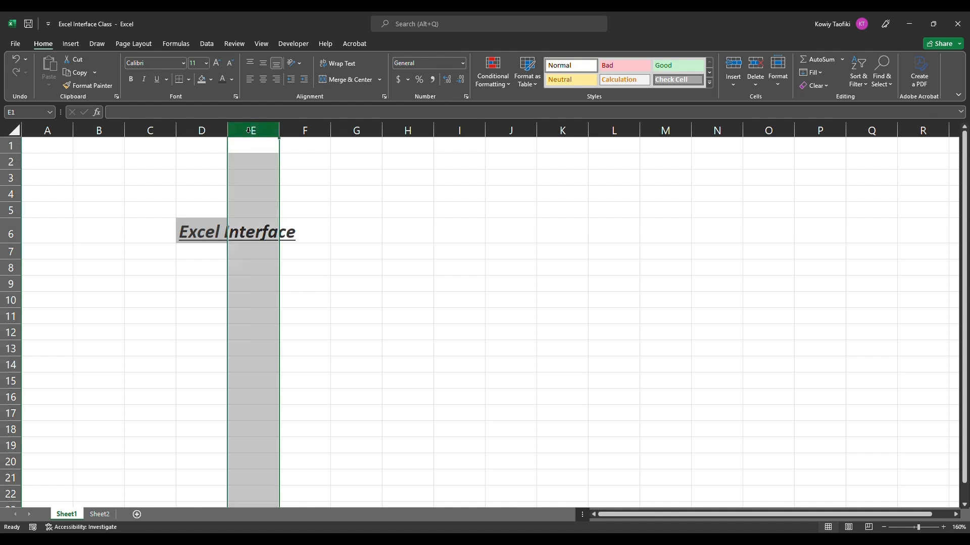
left_click(217, 130)
left_click(255, 126)
left_click(206, 232)
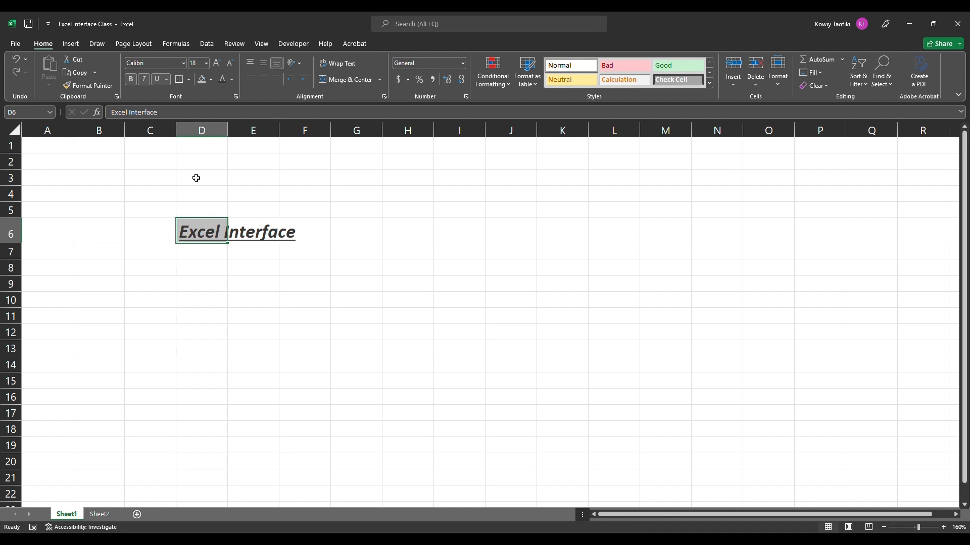
left_click(243, 234)
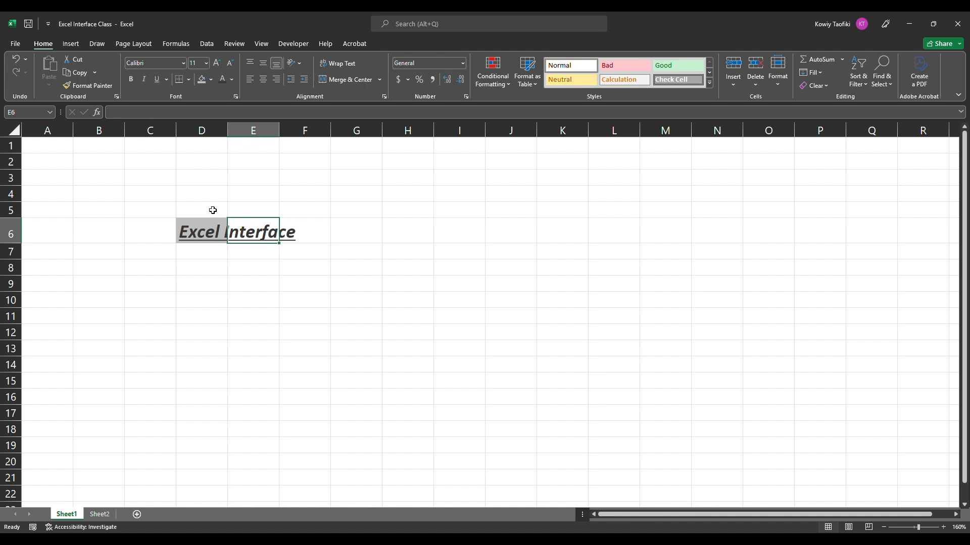
left_click(208, 229)
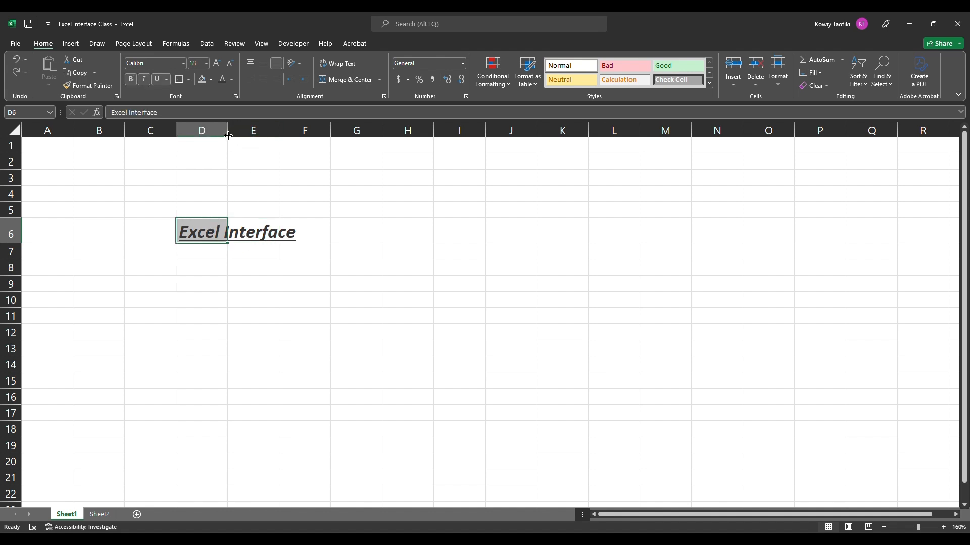
- Widen column D until the text in D6 fits inside it, and make row 7 about twice as tall
left_click(203, 129)
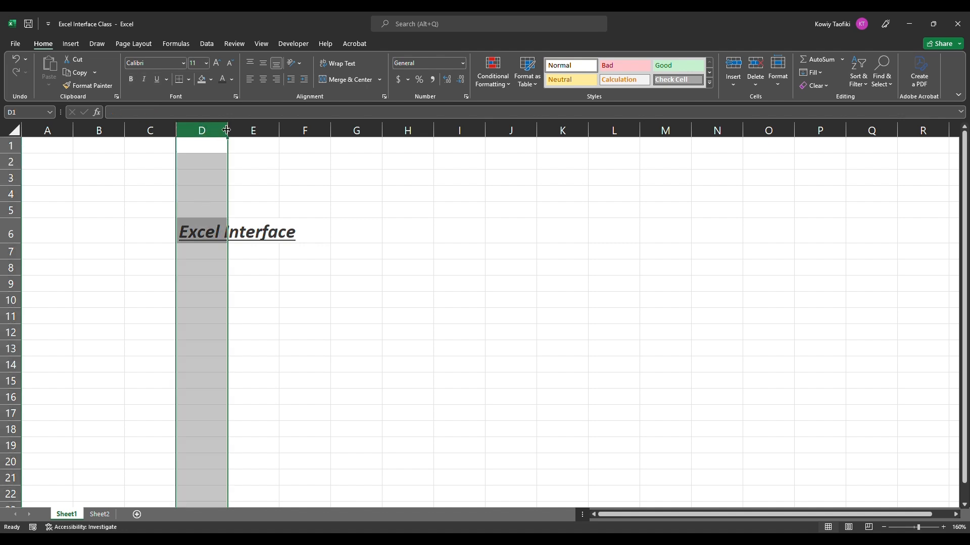
left_click_drag(228, 130, 306, 141)
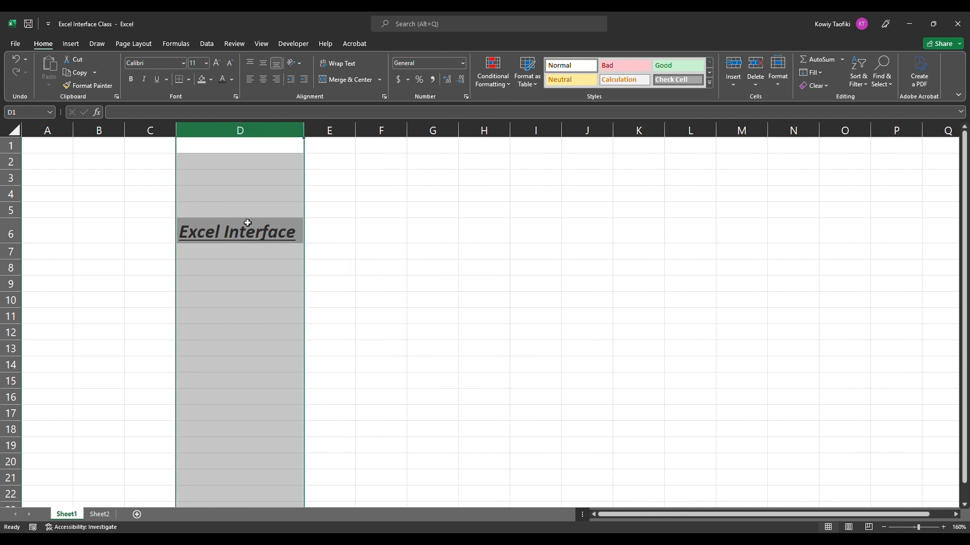
left_click(352, 240)
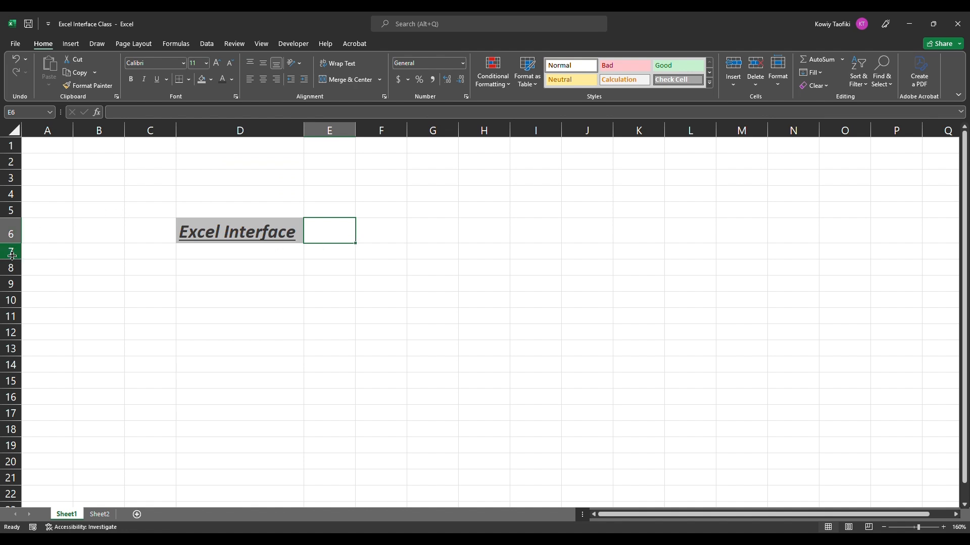
left_click_drag(11, 259, 12, 278)
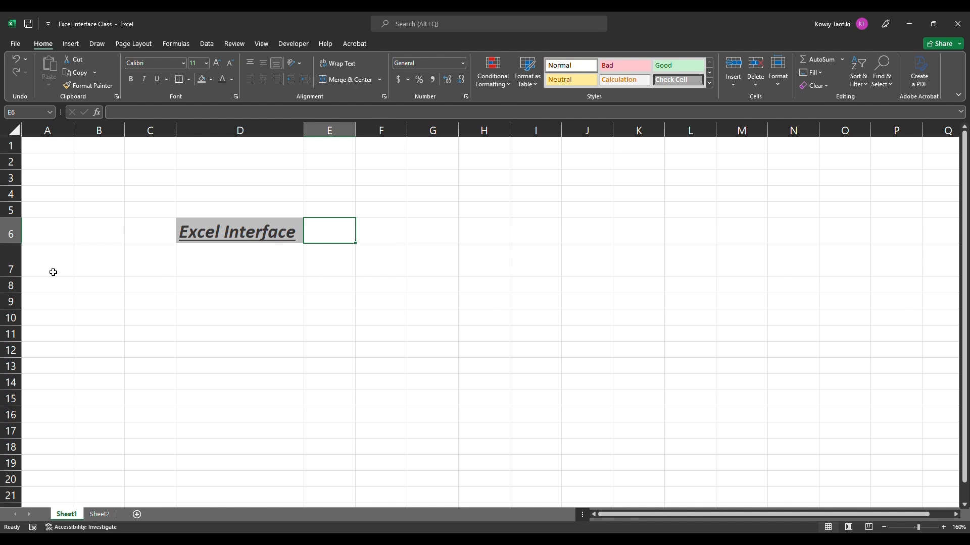
- Enter the numbers 1, 2, 3 and 4 in cells F6 to F9, one below the other
left_click(237, 230)
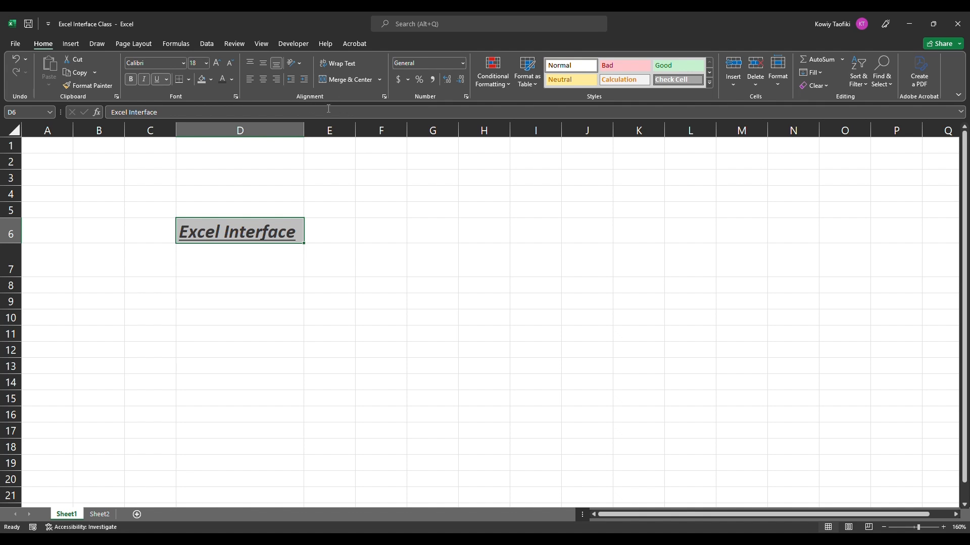
left_click(369, 228)
type("1")
key("Return")
type("2")
key("Return")
key("Return")
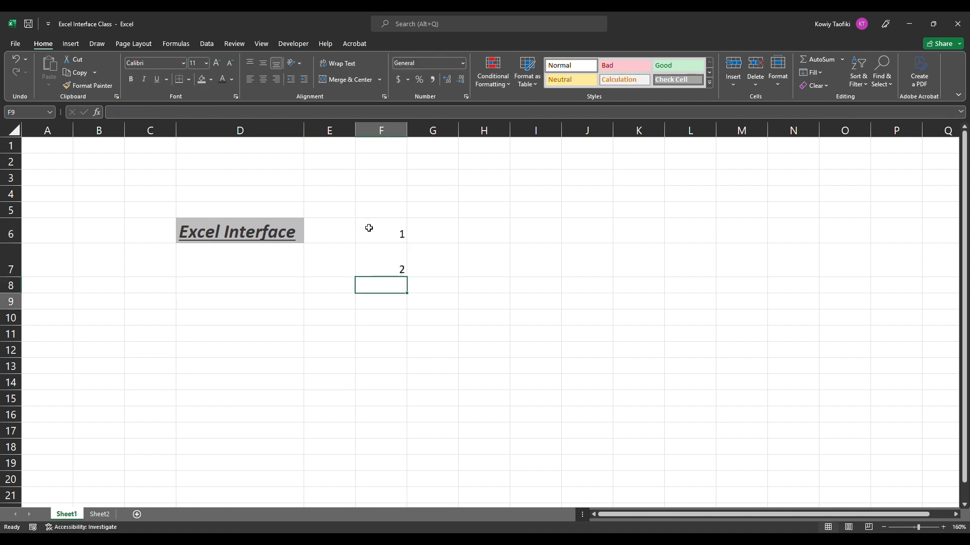
type("3")
key("BackSpace")
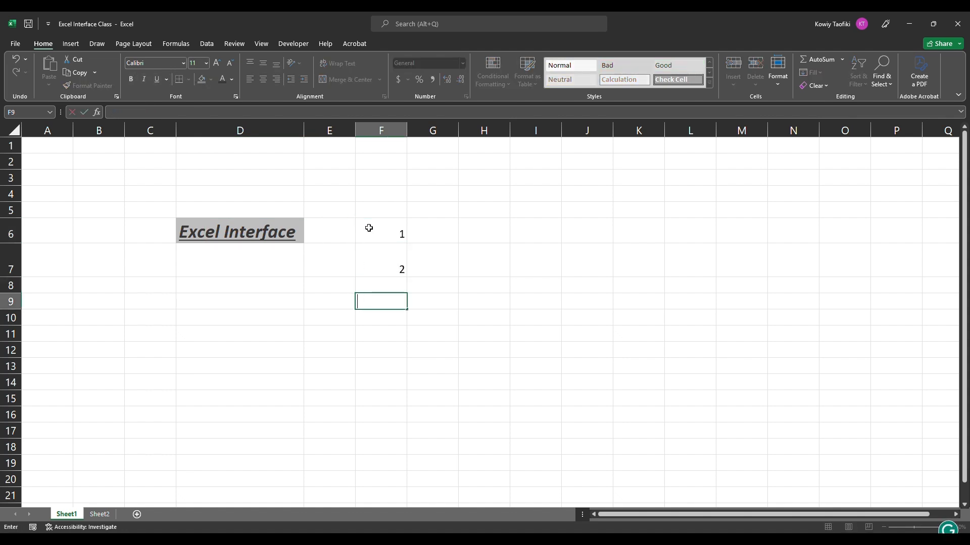
key("Up")
type("3")
key("Return")
type("4")
key("Return")
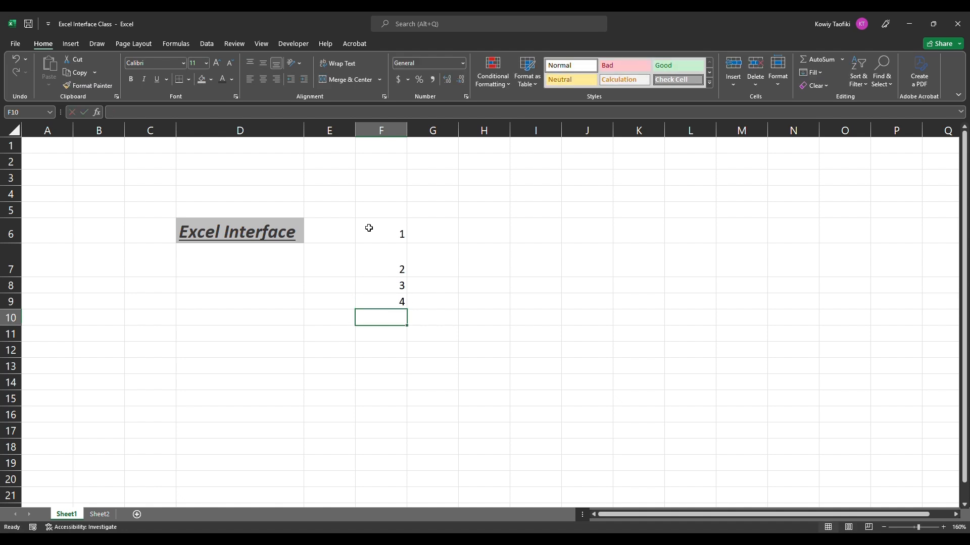
- Examine the available number formats and the Format Cells number categories without applying any to cell F10
left_click(463, 62)
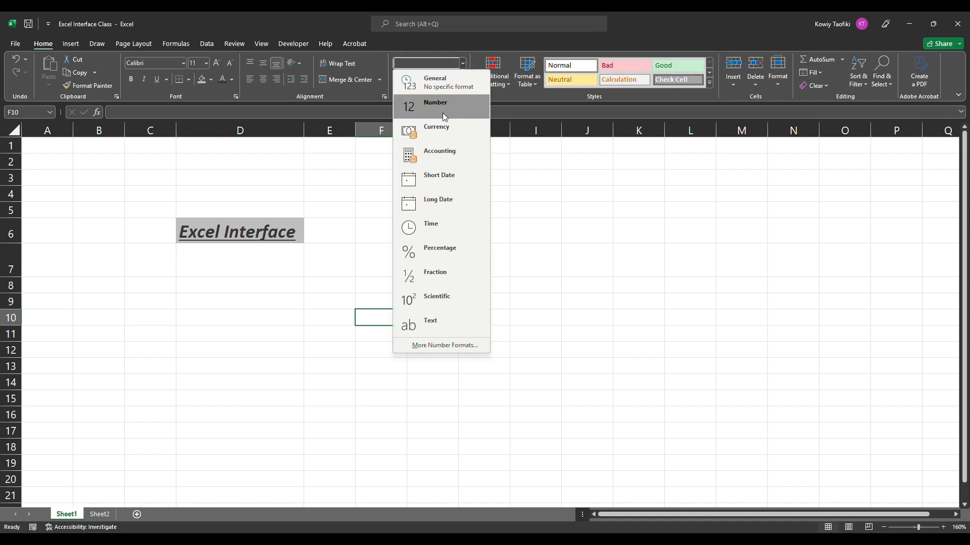
left_click(433, 349)
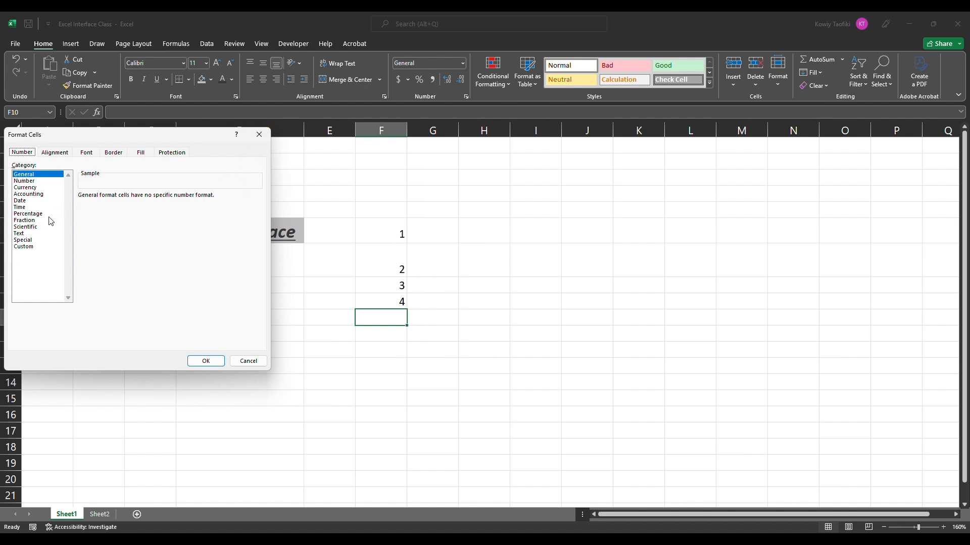
left_click(259, 133)
left_click(463, 63)
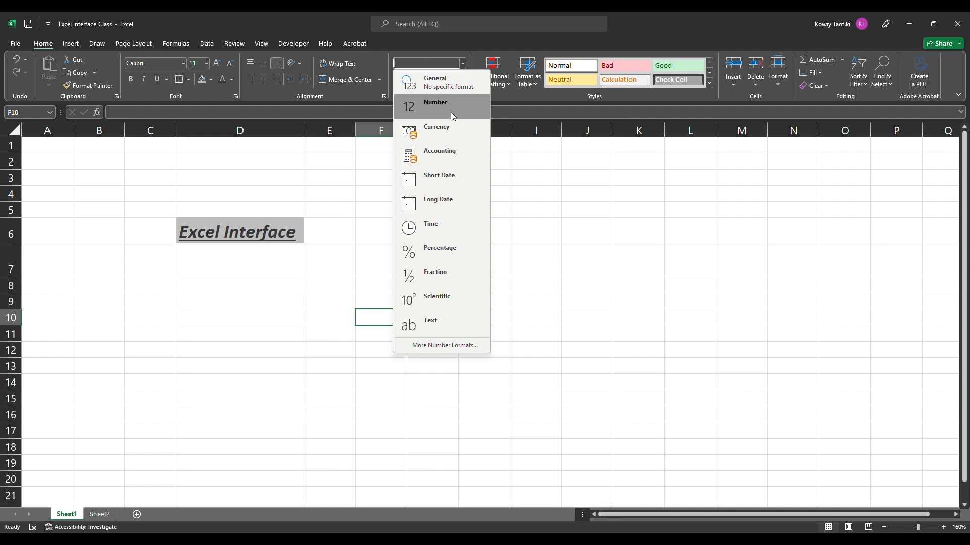
left_click(506, 248)
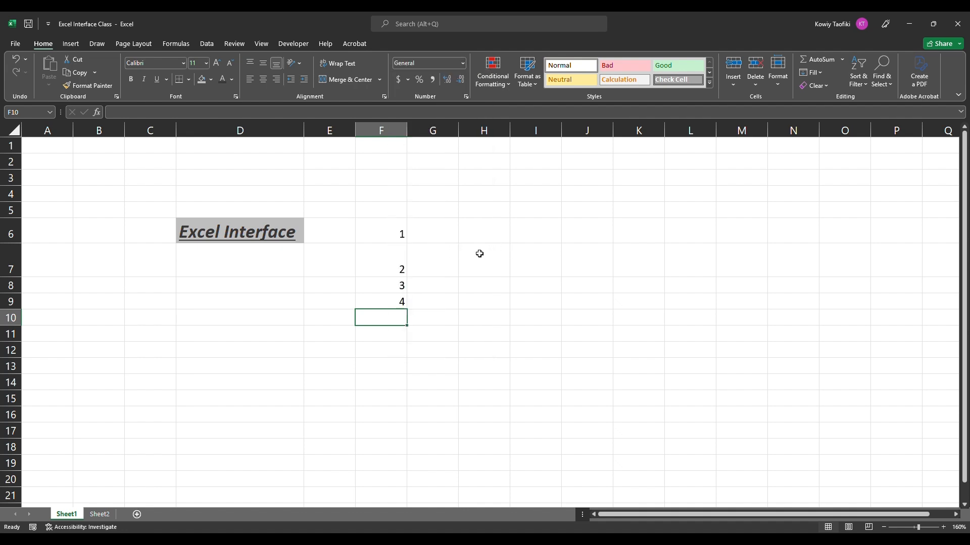
left_click(462, 64)
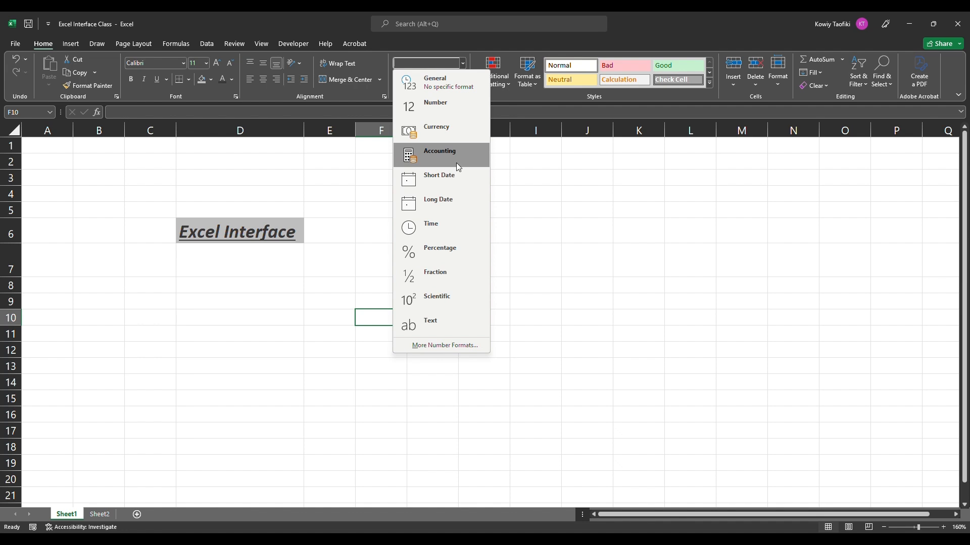
left_click(526, 199)
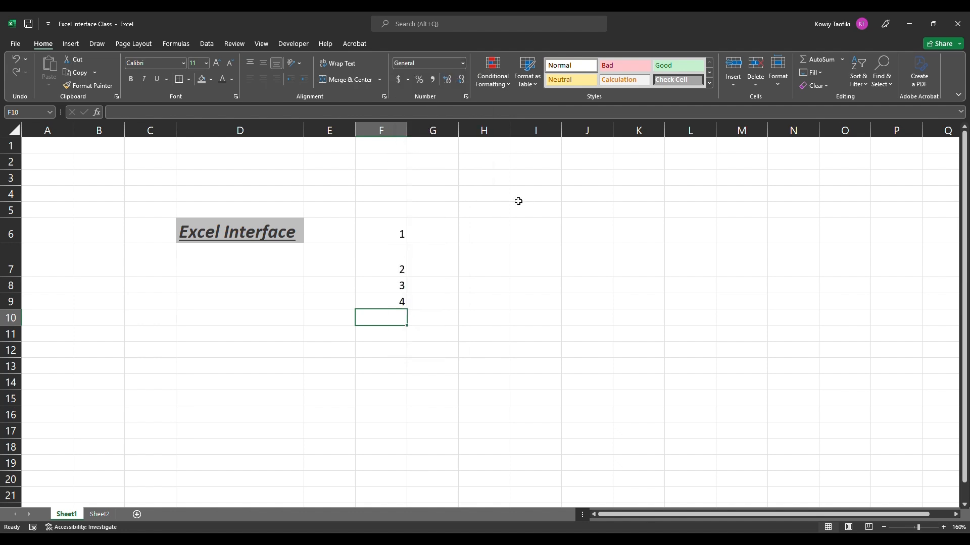
- Examine the accounting currency symbols and the further accounting format options without applying any to cell F10
left_click(407, 82)
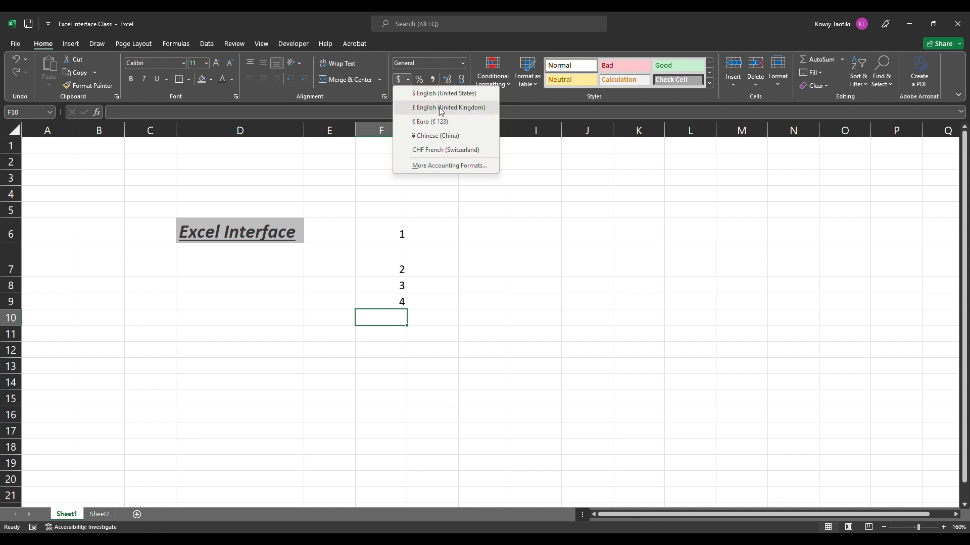
left_click(441, 165)
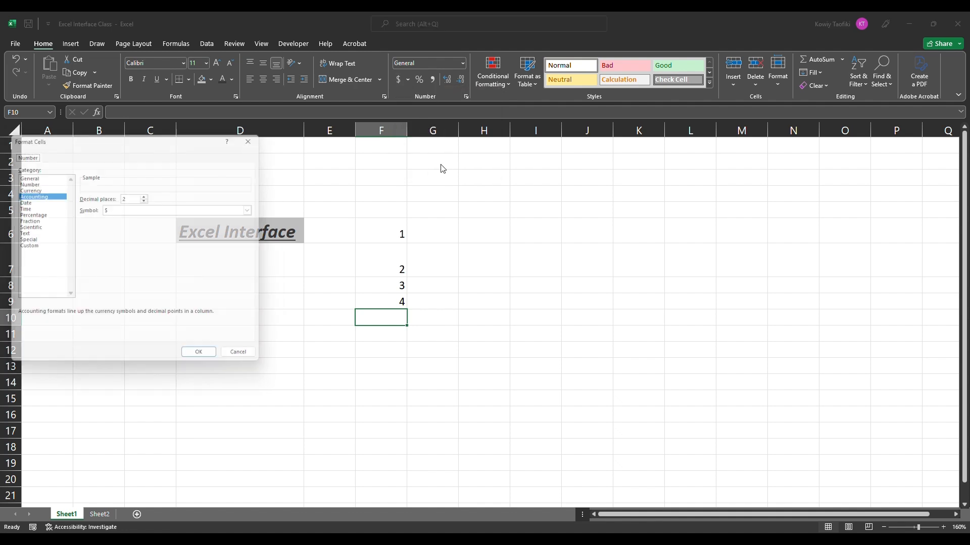
left_click(259, 134)
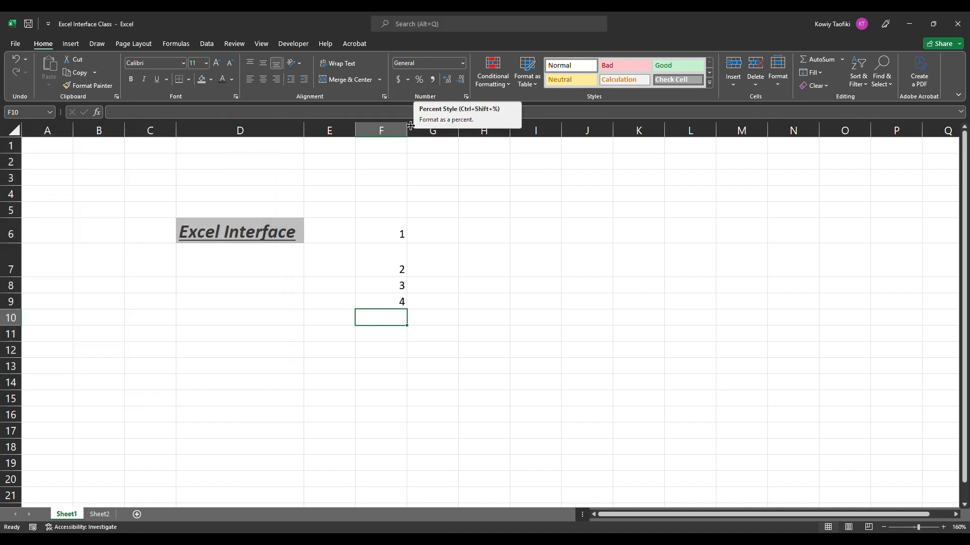
- Enter 0.2 in cell G5 and format it as a percentage
left_click(448, 215)
type("0.2")
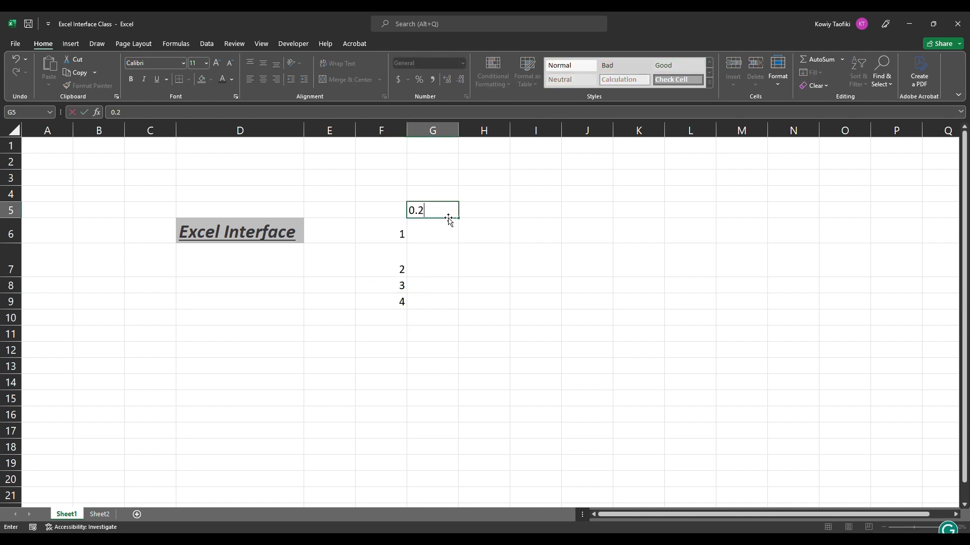
key("Return")
key("Up")
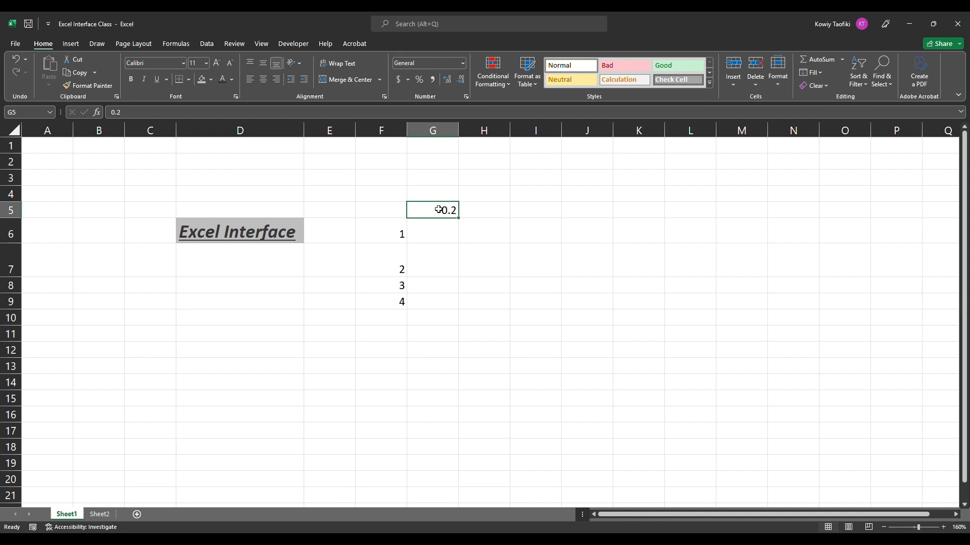
left_click(420, 80)
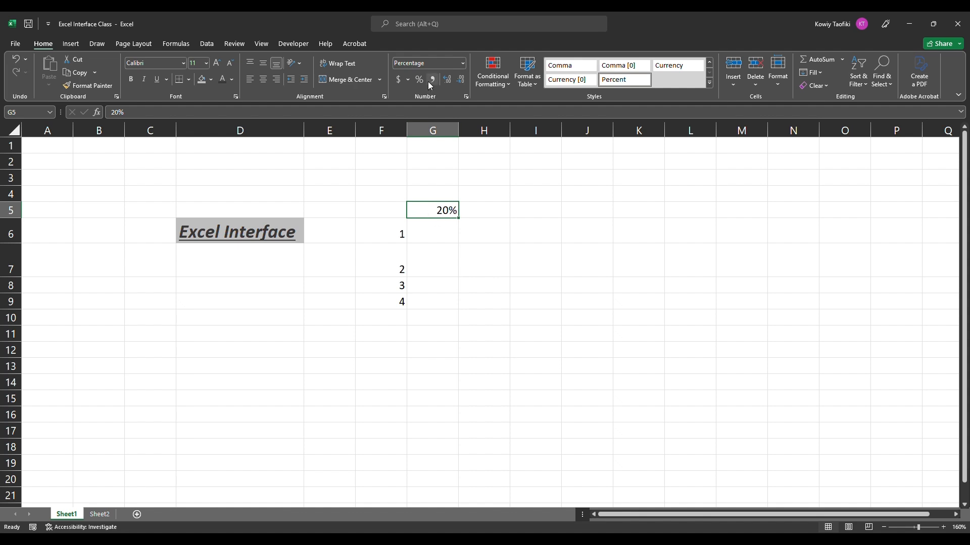
- Enter 1000 in cell G6 and apply the comma style to it
left_click(449, 236)
type("1000")
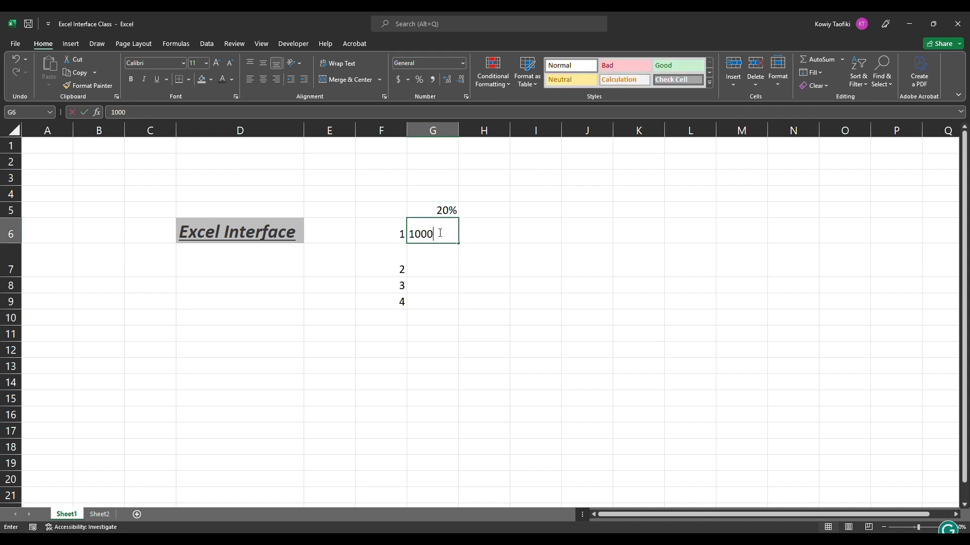
key("Return")
left_click(452, 225)
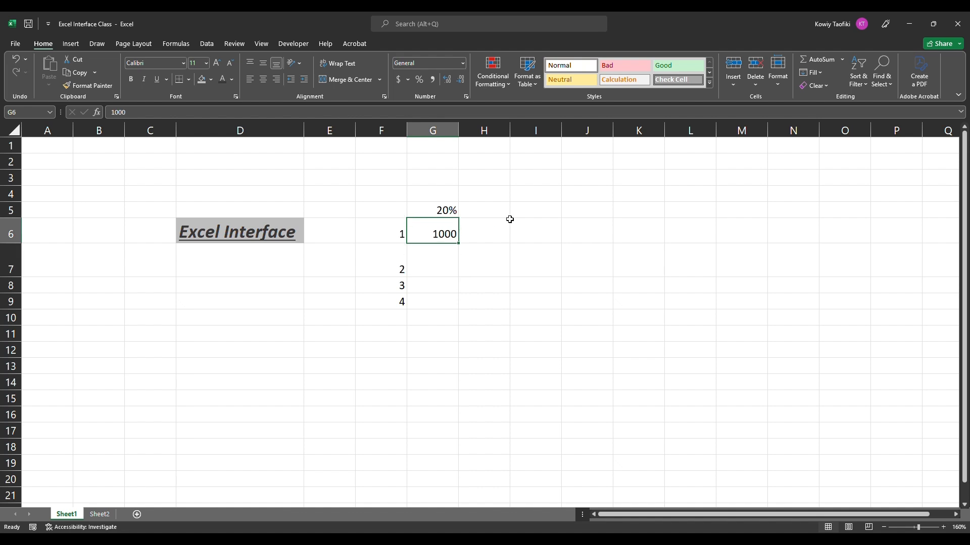
left_click(432, 81)
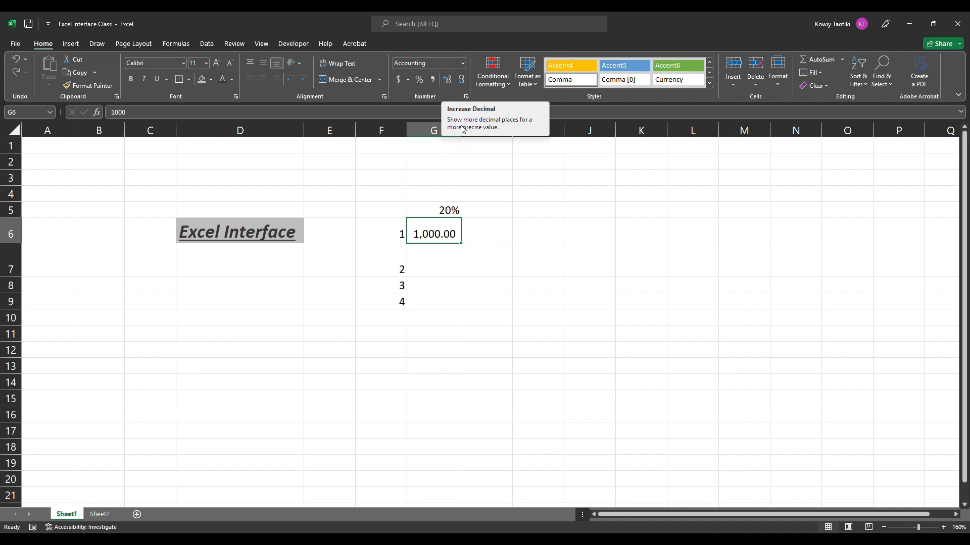
- Increase the decimals of cell G6 to three places, and reduce them until no decimals are displayed
left_click(447, 79)
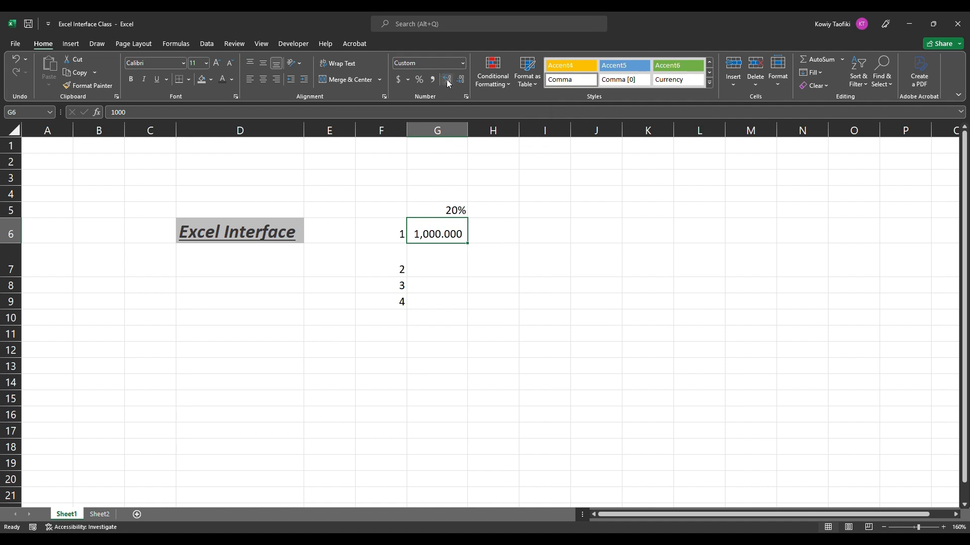
left_click(461, 81)
left_click(461, 81)
left_click(461, 80)
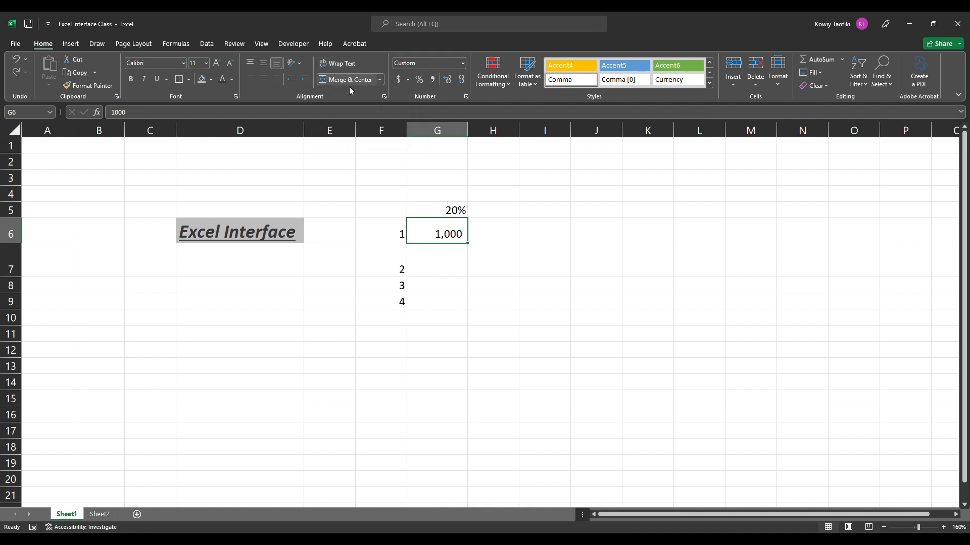
- Enter the text "Excel Interface" in cell I3 and wrap it inside the cell
left_click(532, 177)
type("Exce")
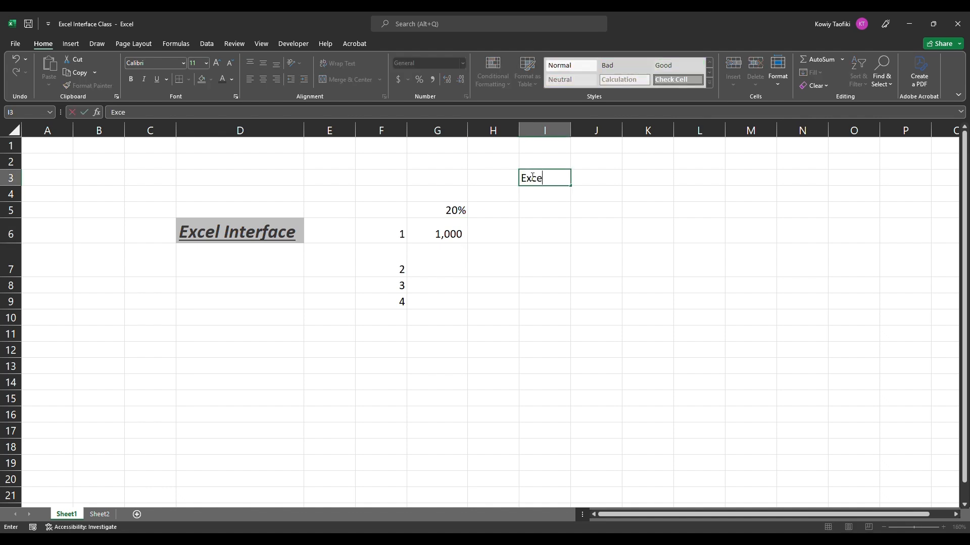
type("l Interfaace")
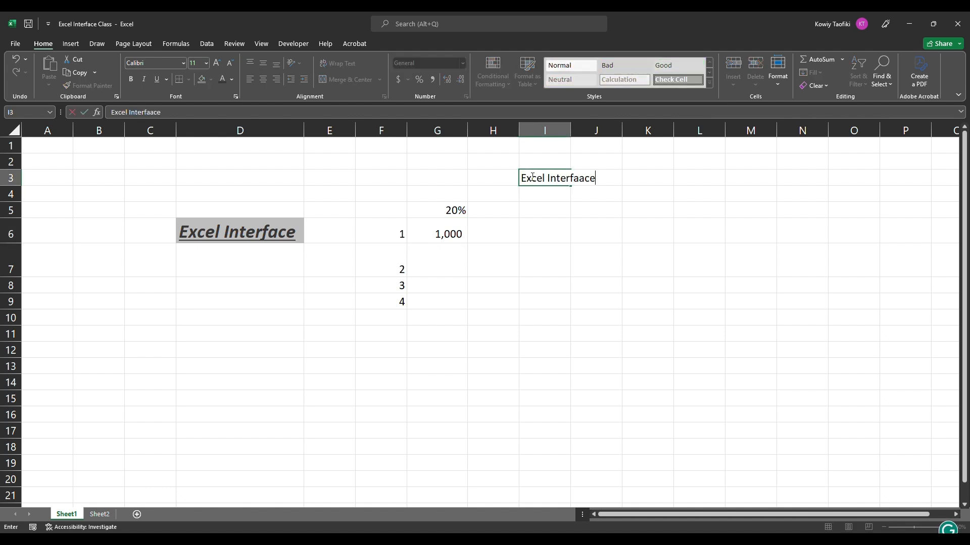
key("Return")
double_click(531, 177)
left_click(586, 180)
key("BackSpace")
key("Return")
left_click(531, 179)
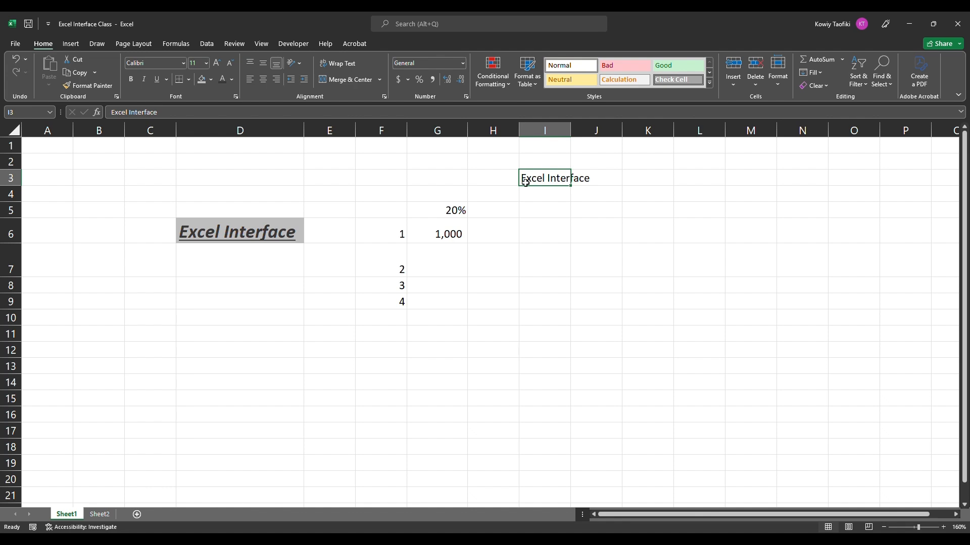
left_click(340, 63)
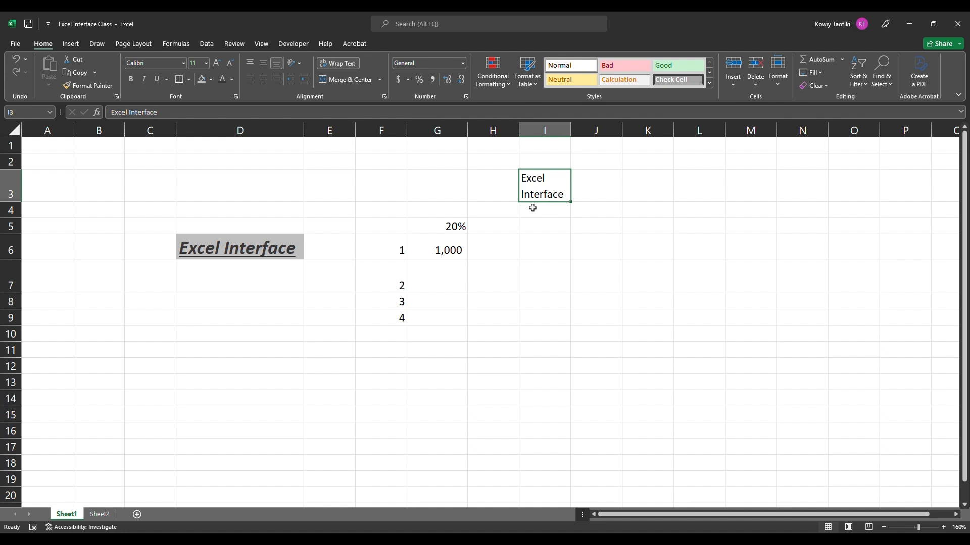
- Narrow column D to about the width of its neighbouring columns, and compare cell E6 with the wrapped cell I3
left_click_drag(304, 131, 231, 141)
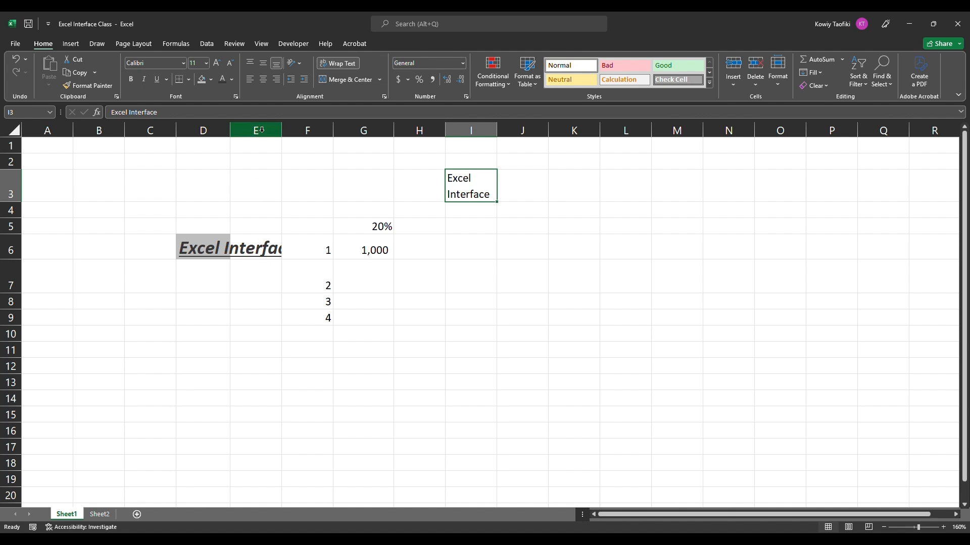
left_click(256, 243)
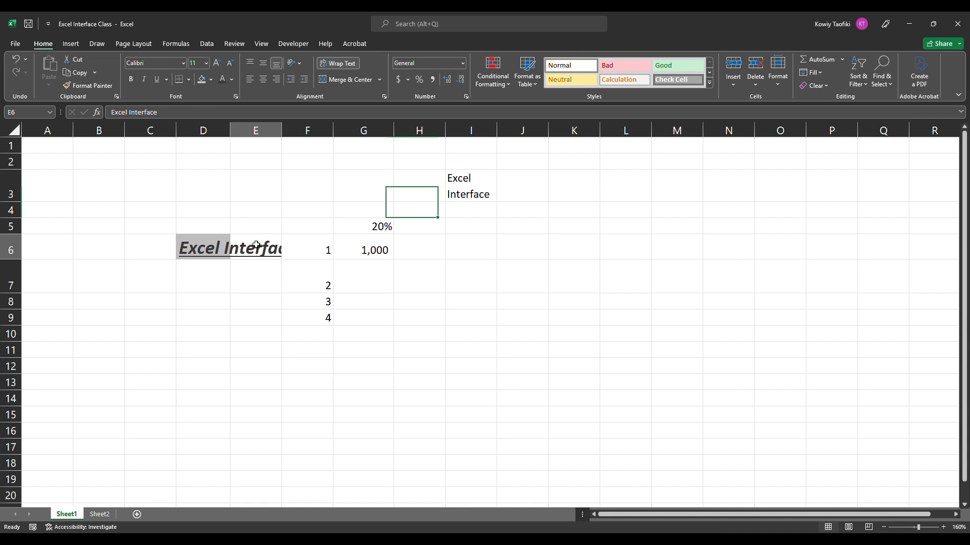
left_click(463, 196)
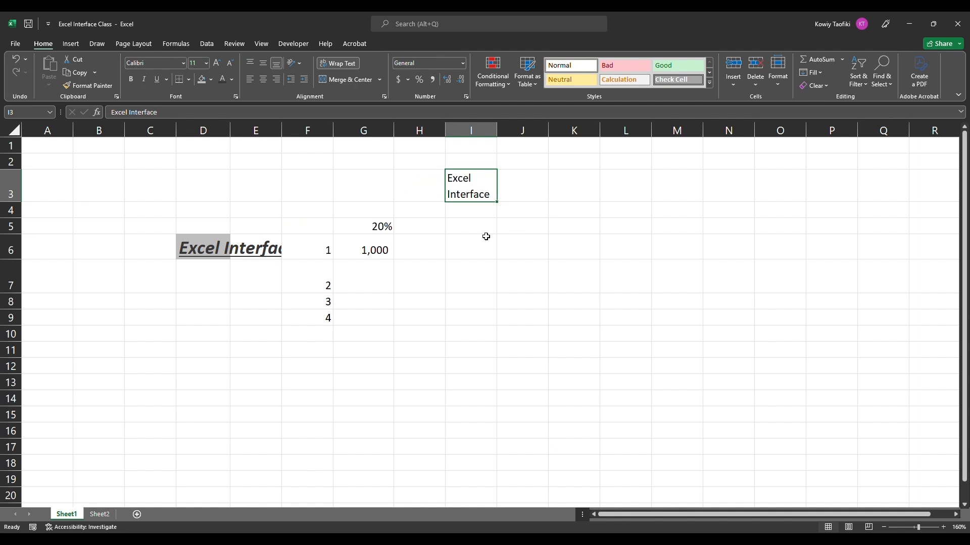
- Enter the text "Excel Interface" in cells I4 and I5
left_click(479, 215)
type("Excel Interface")
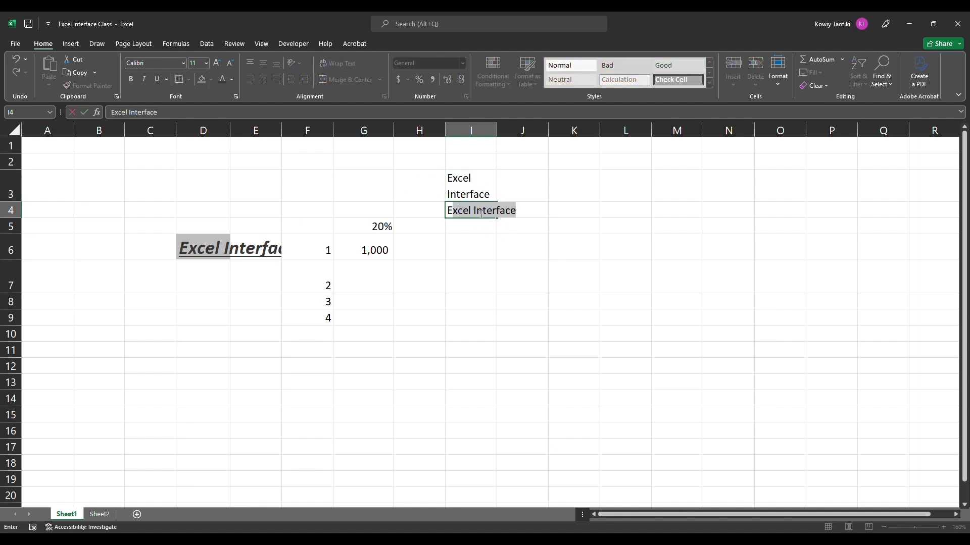
key("Return")
left_click(480, 213)
key("Return")
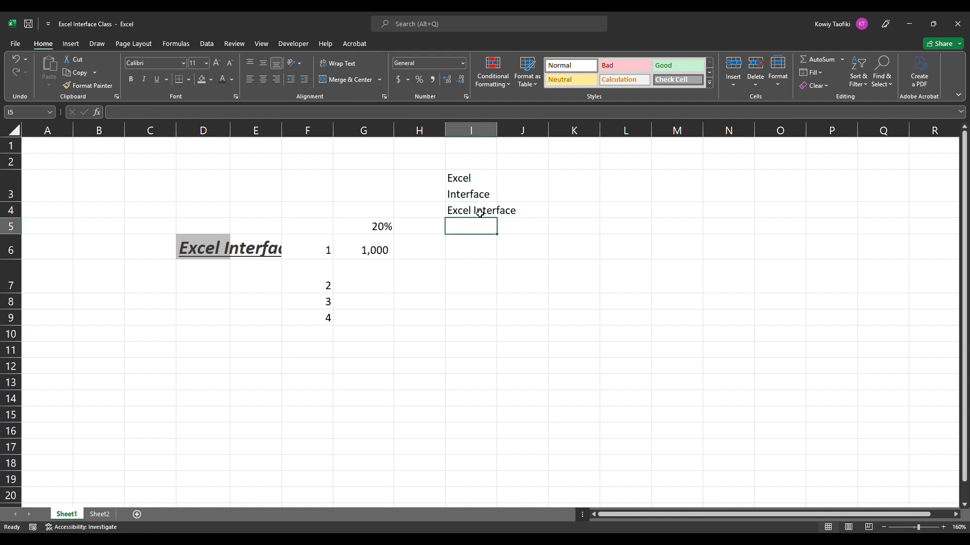
type("Excel Interface")
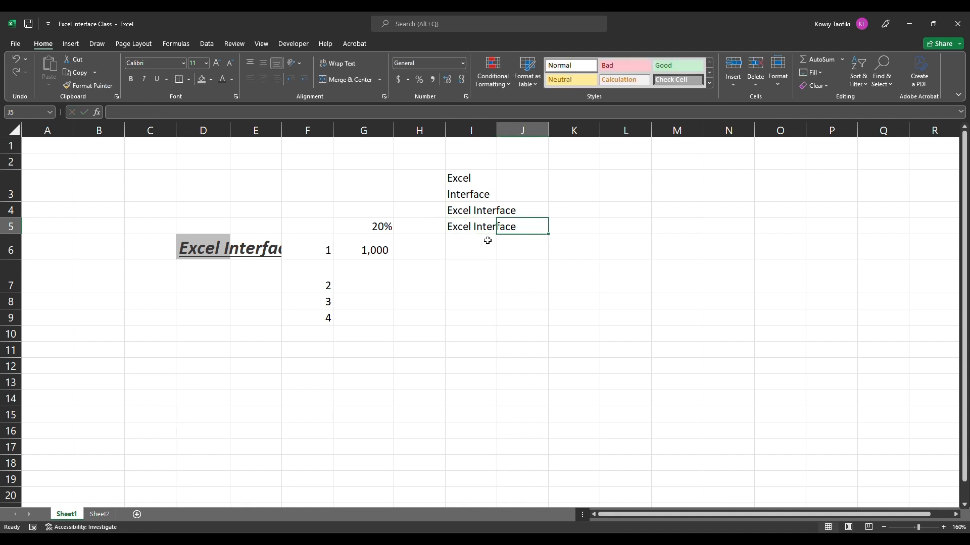
left_click(487, 240)
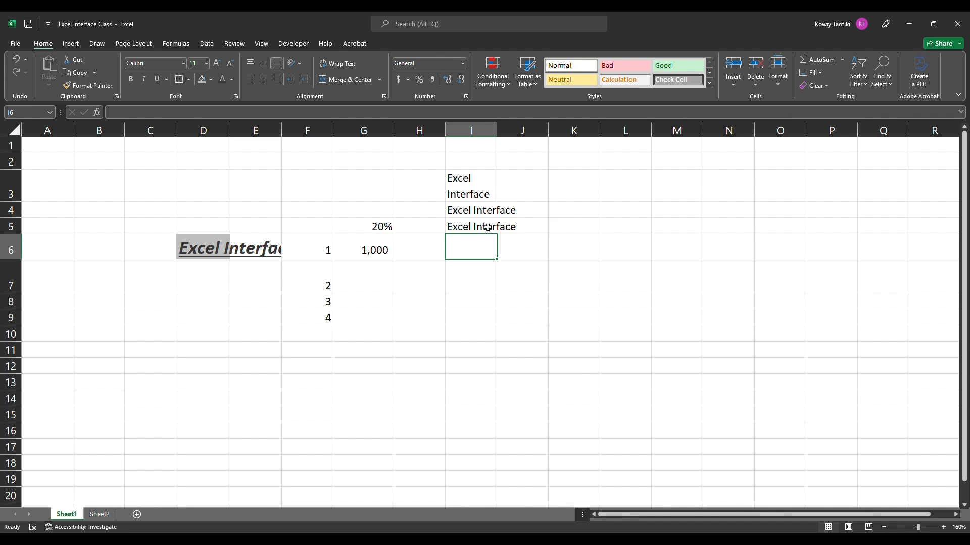
- Try centring the text within cell I5 alone, and undo the alignment
left_click(488, 228)
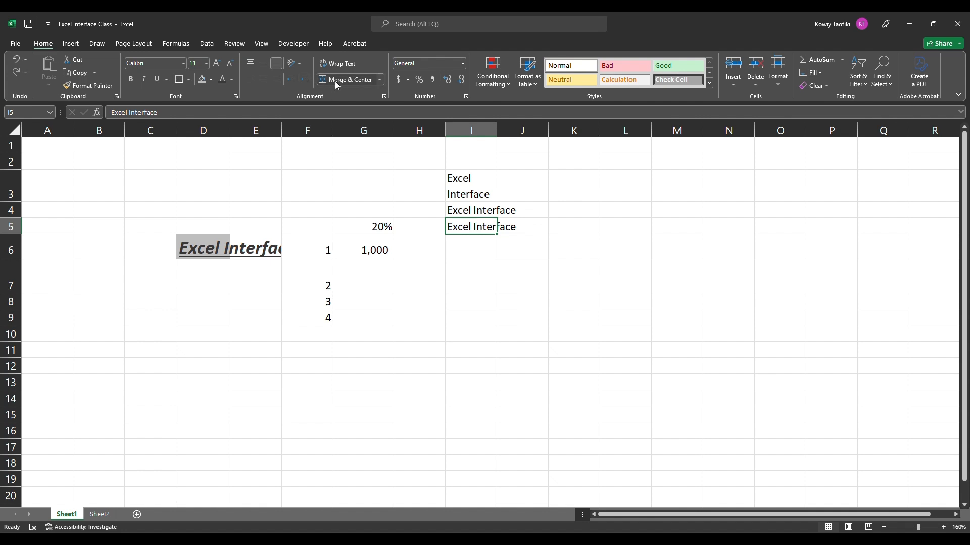
key("alt+h")
key("a")
key("c")
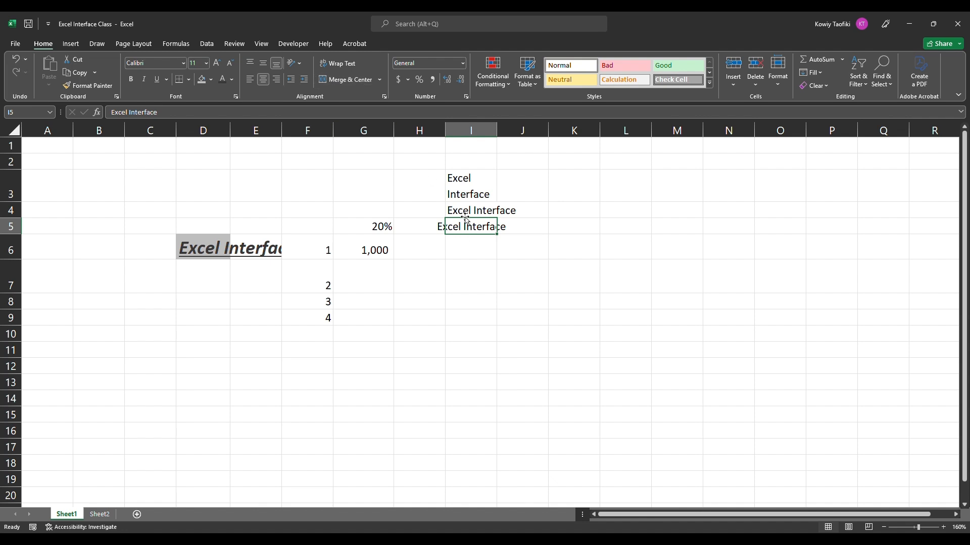
left_click(384, 96)
key("ctrl+z")
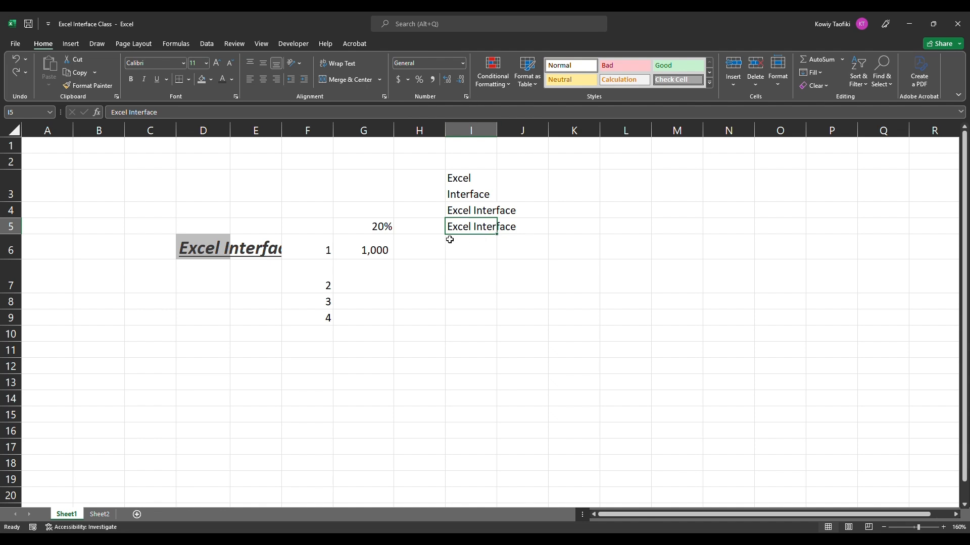
- Merge cells I5 and J5 and centre the "Excel Interface" text across them
key("shift+Right")
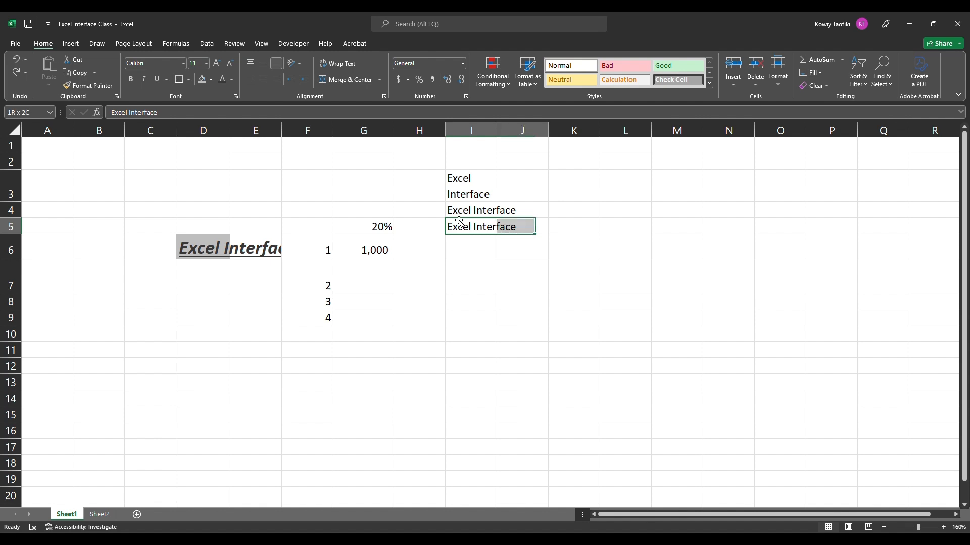
key("Left")
key("Right")
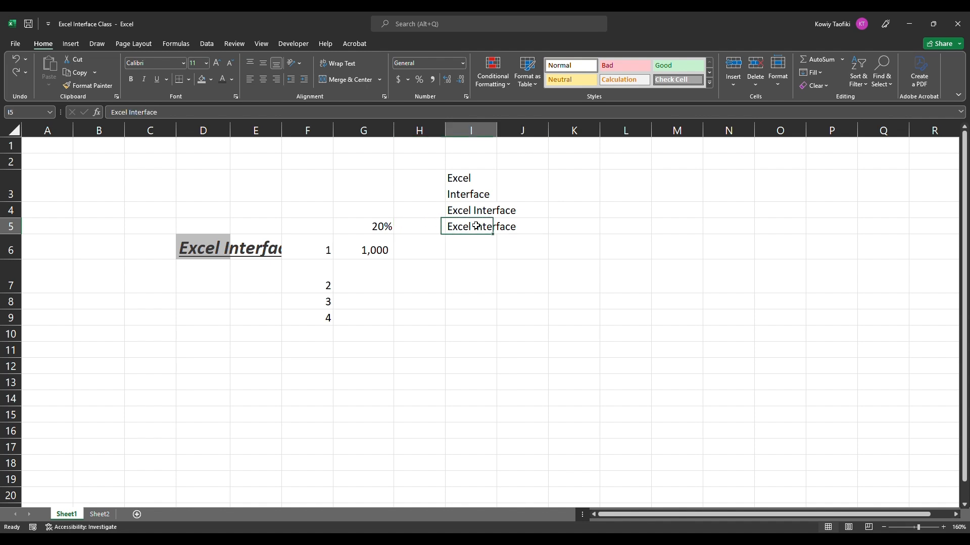
left_click_drag(476, 226, 543, 230)
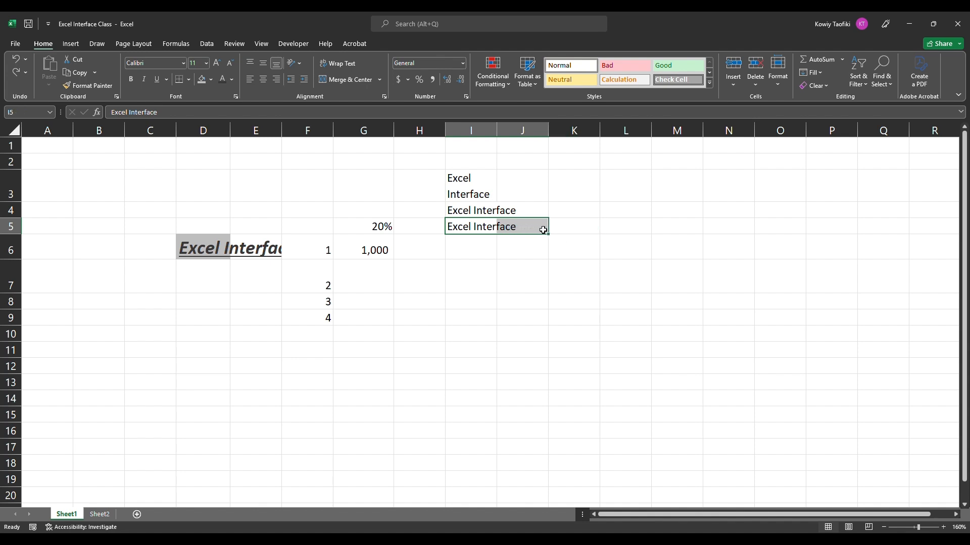
left_click(332, 80)
left_click(515, 284)
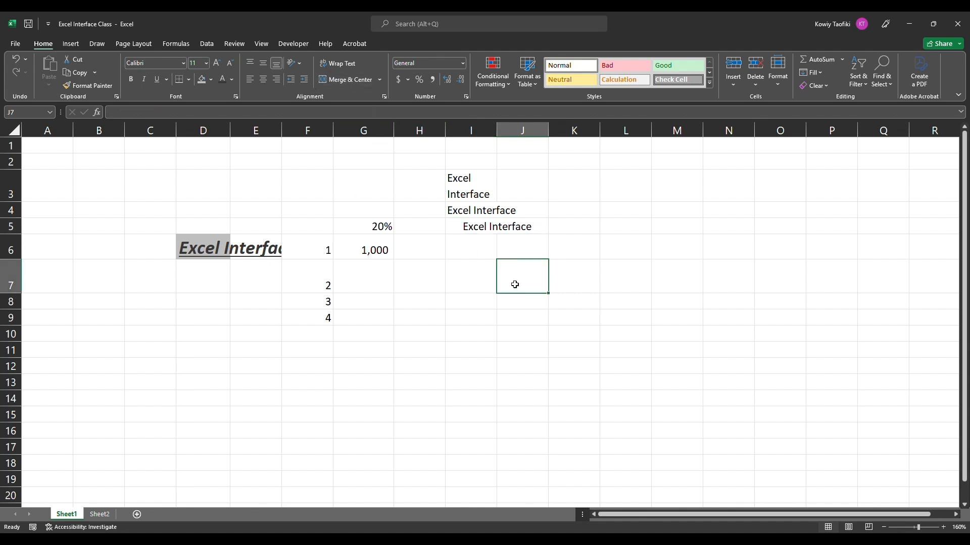
- Extend the selection from the merged cell I5 across row 5 to column P, and reselect only the merged cell
left_click(464, 225)
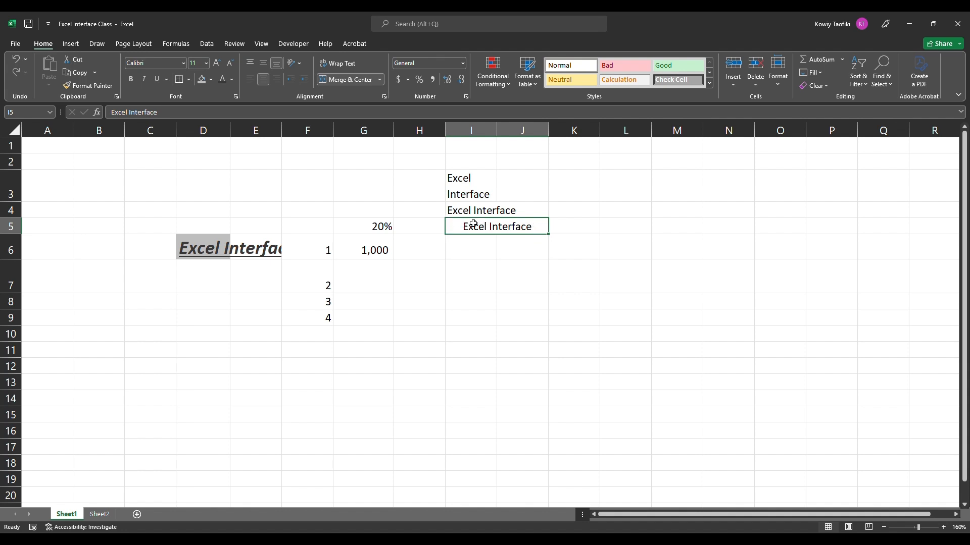
left_click_drag(474, 225, 859, 224)
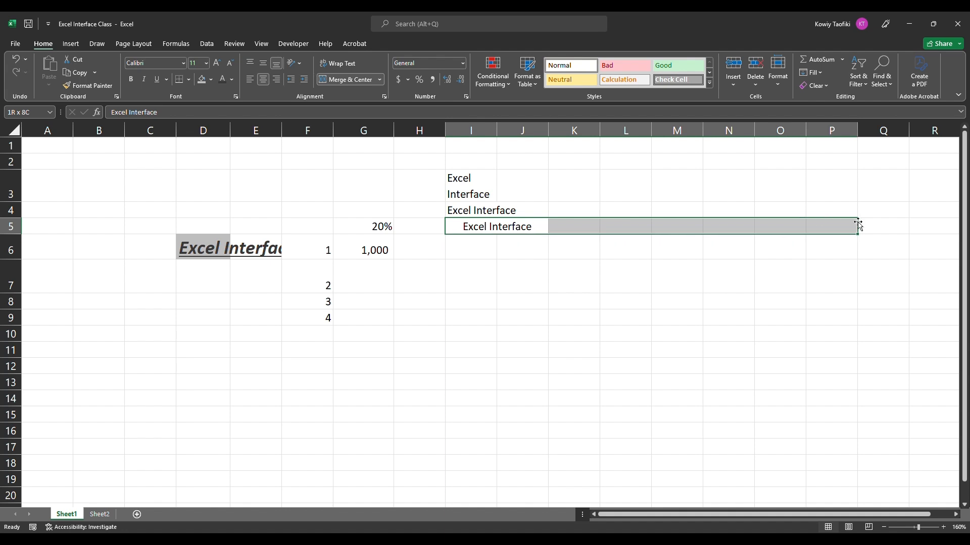
left_click(465, 222)
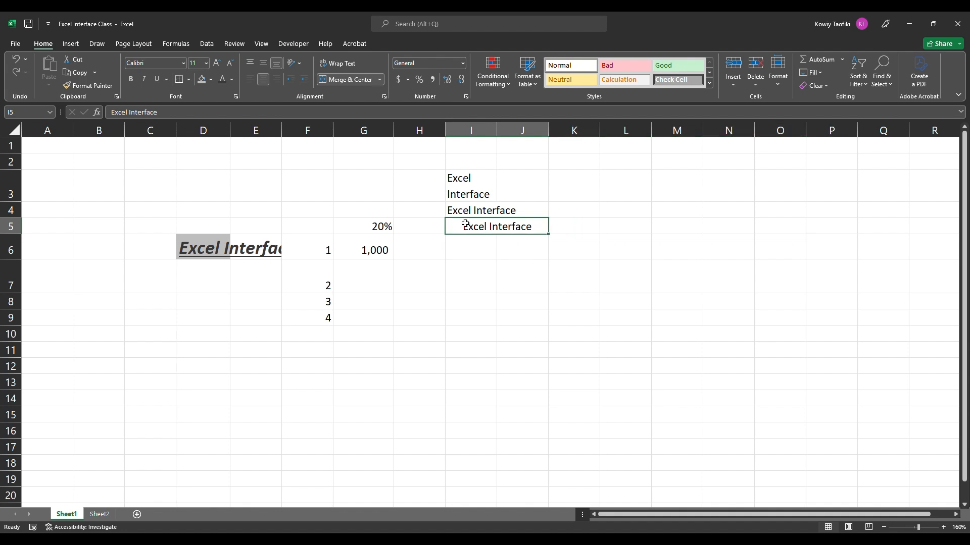